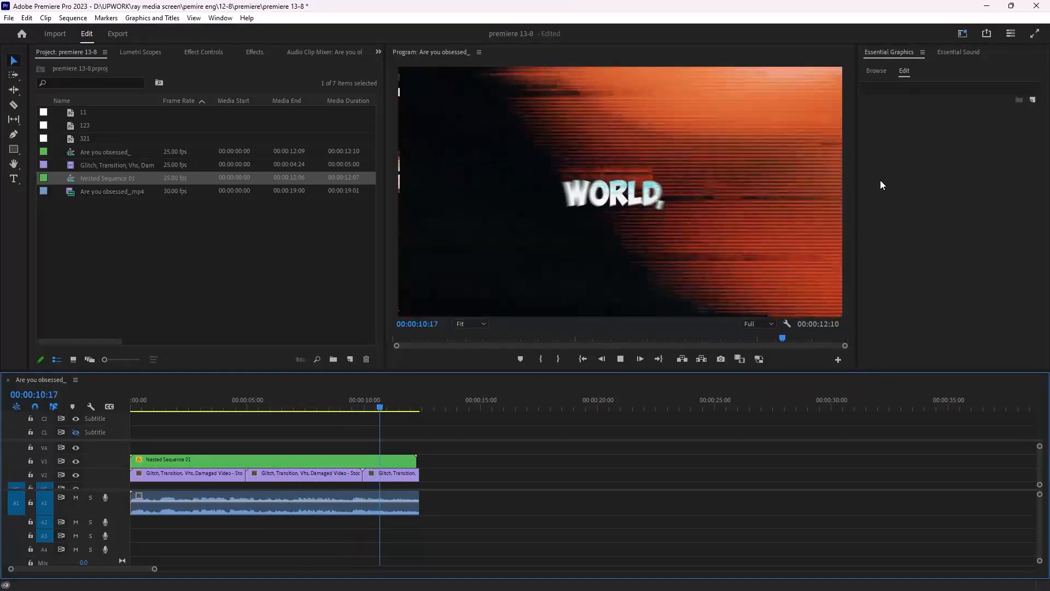
# - Play the finished sequence to preview the glitch-text result
pyautogui.press('space')
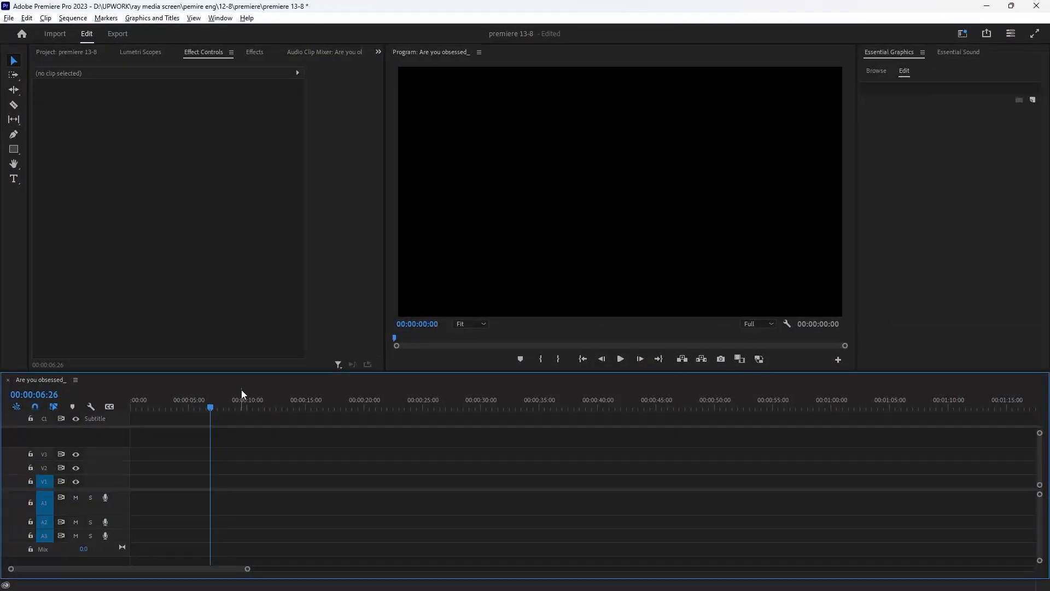
# - Switch to the browser and search Pixabay stock videos for vhs
pyautogui.moveTo(320, 586)
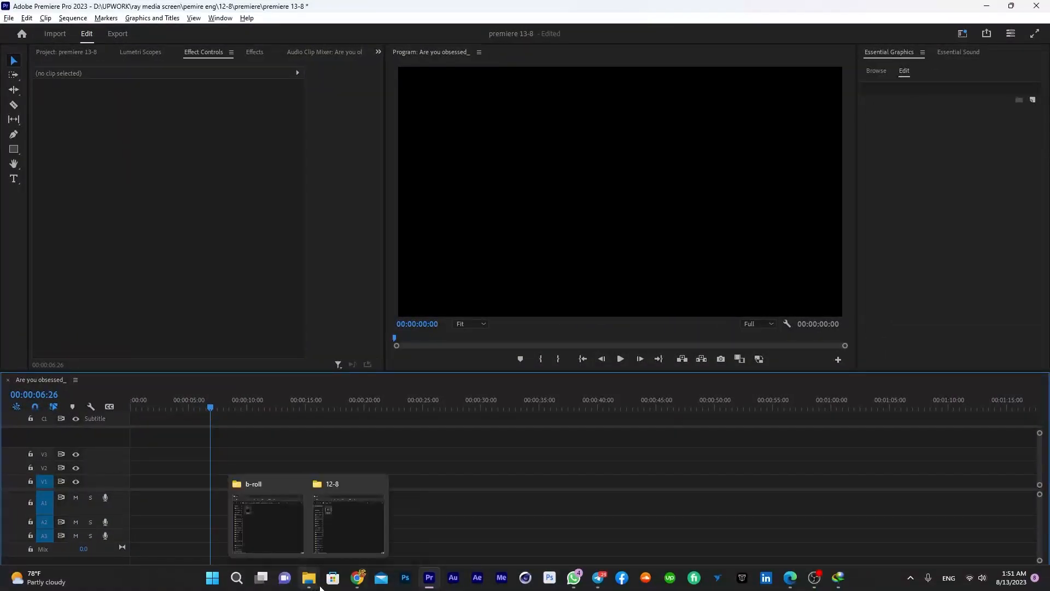
pyautogui.click(357, 577)
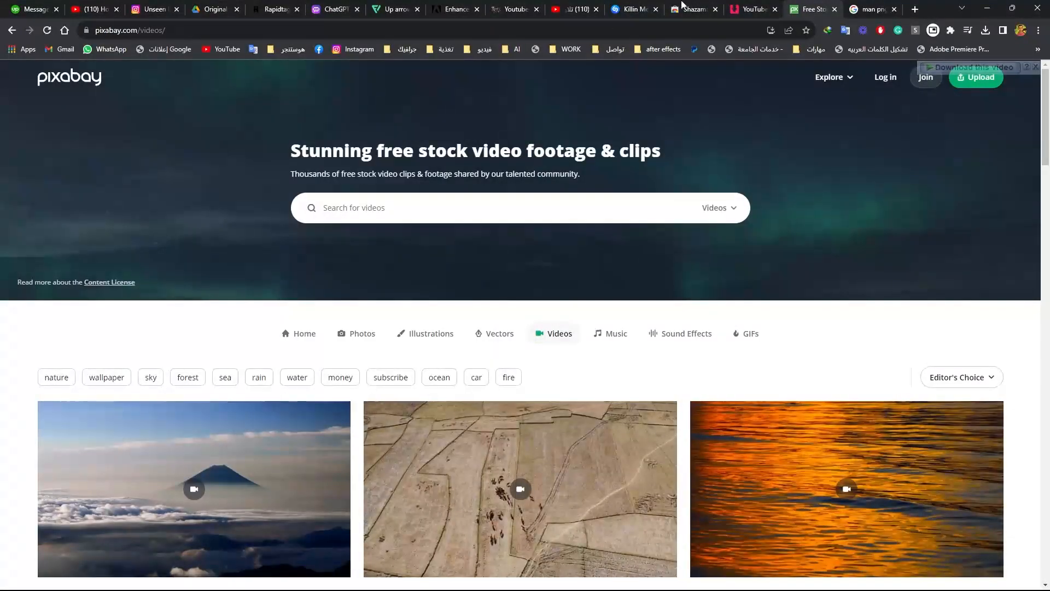
pyautogui.click(416, 211)
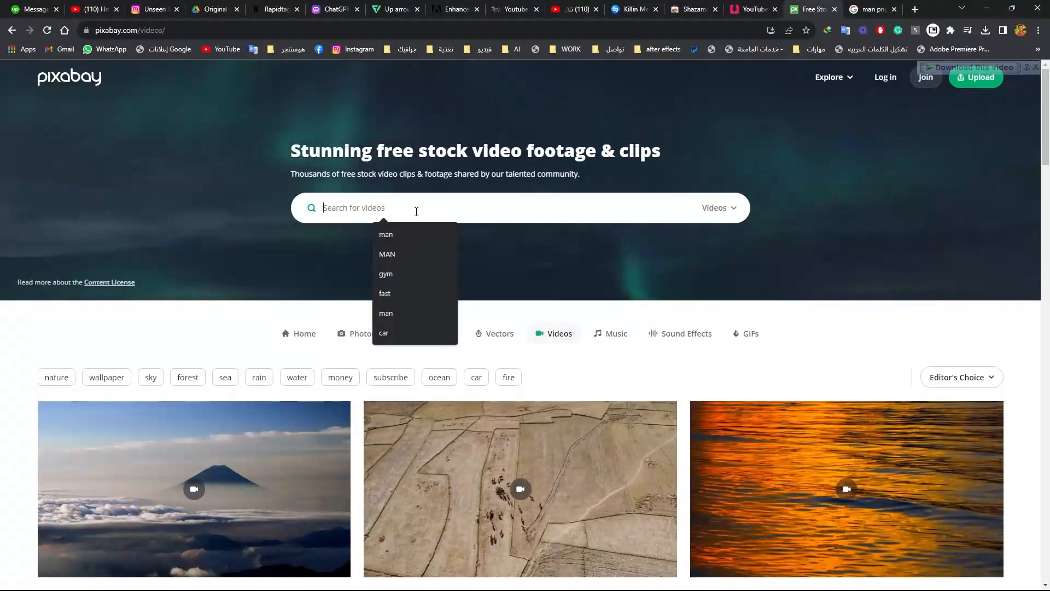
pyautogui.write('sh')
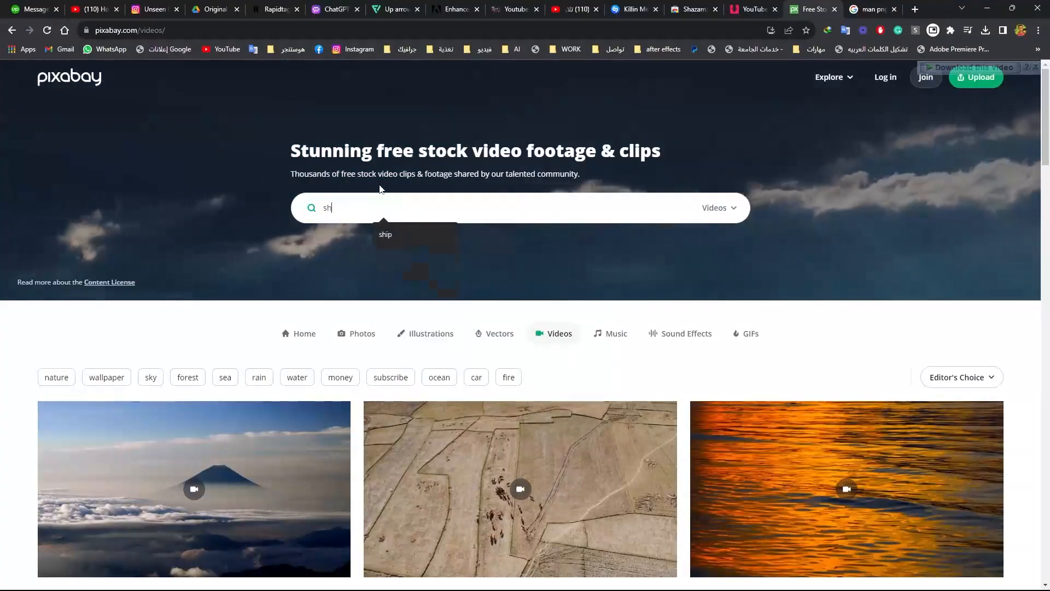
pyautogui.press('BackSpace')
pyautogui.press('BackSpace')
pyautogui.write('v')
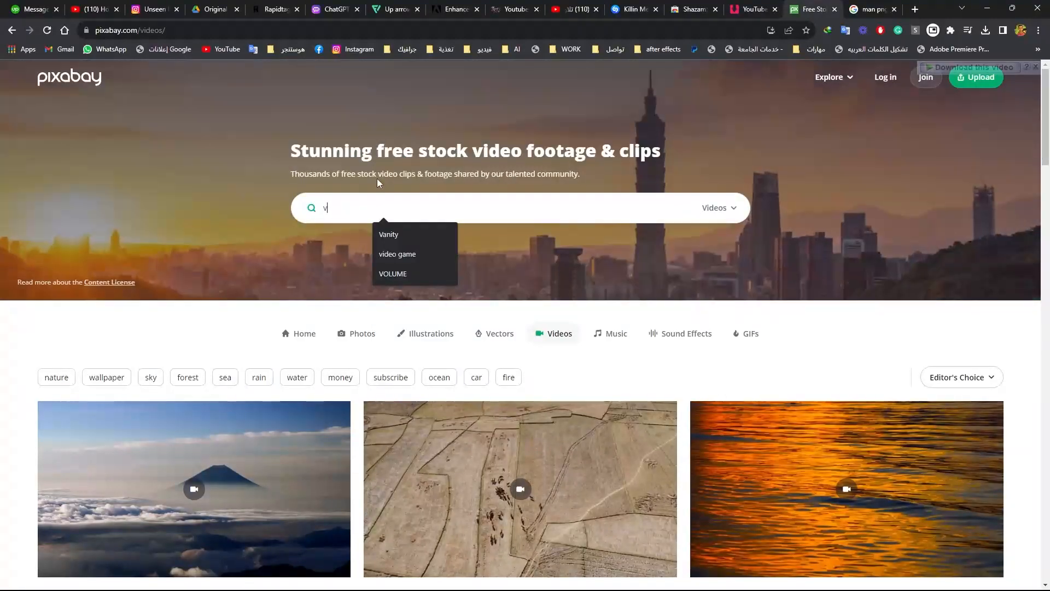
pyautogui.write('hs')
pyautogui.press('Return')
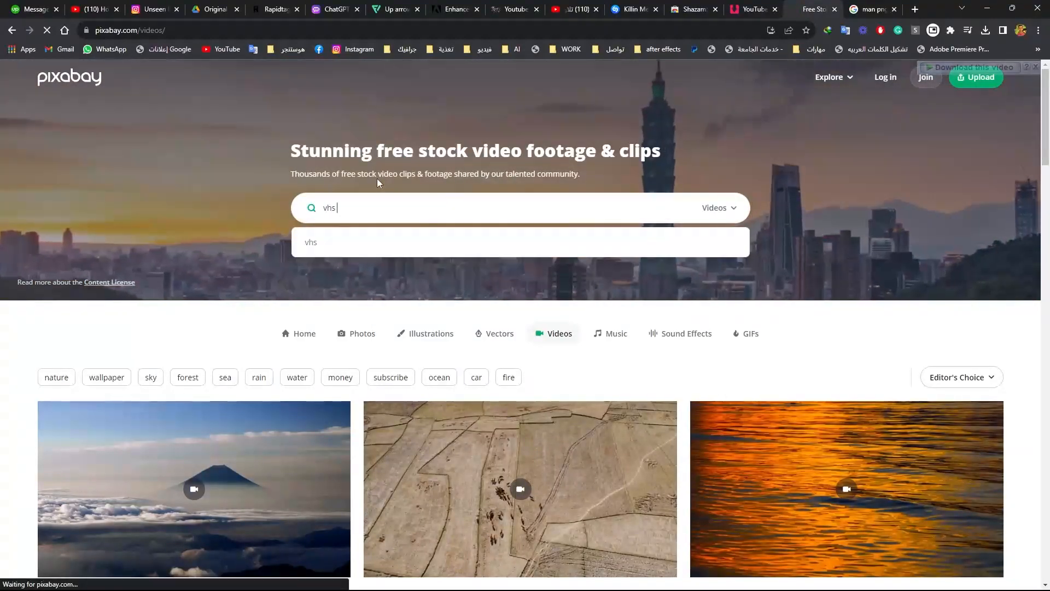
# - Browse the vhs video results on Pixabay and on Artgrid for a glitch clip
pyautogui.scroll(-5, 377, 180)
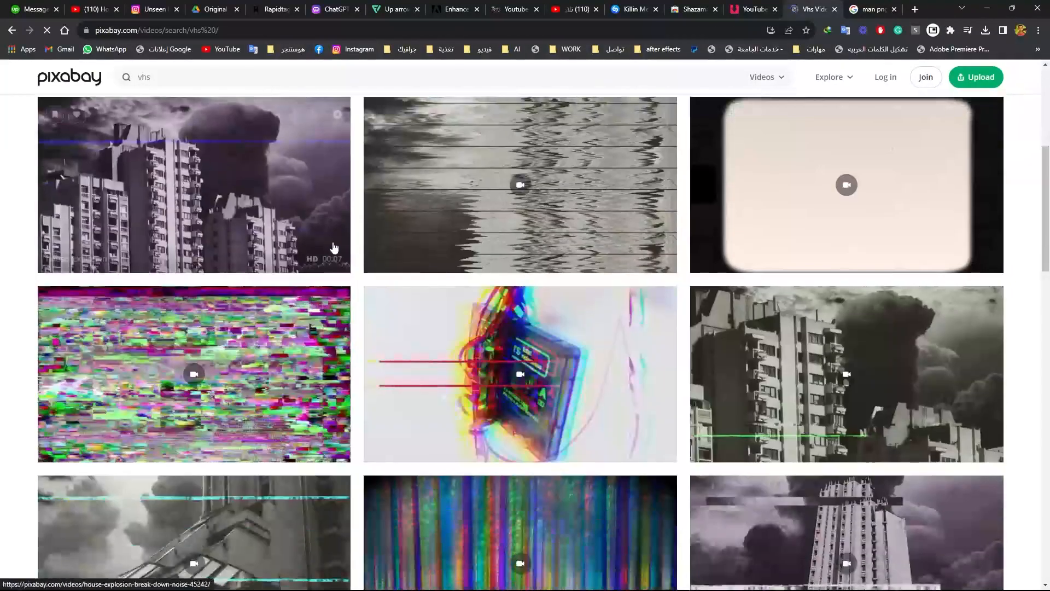
pyautogui.scroll(-10, 334, 252)
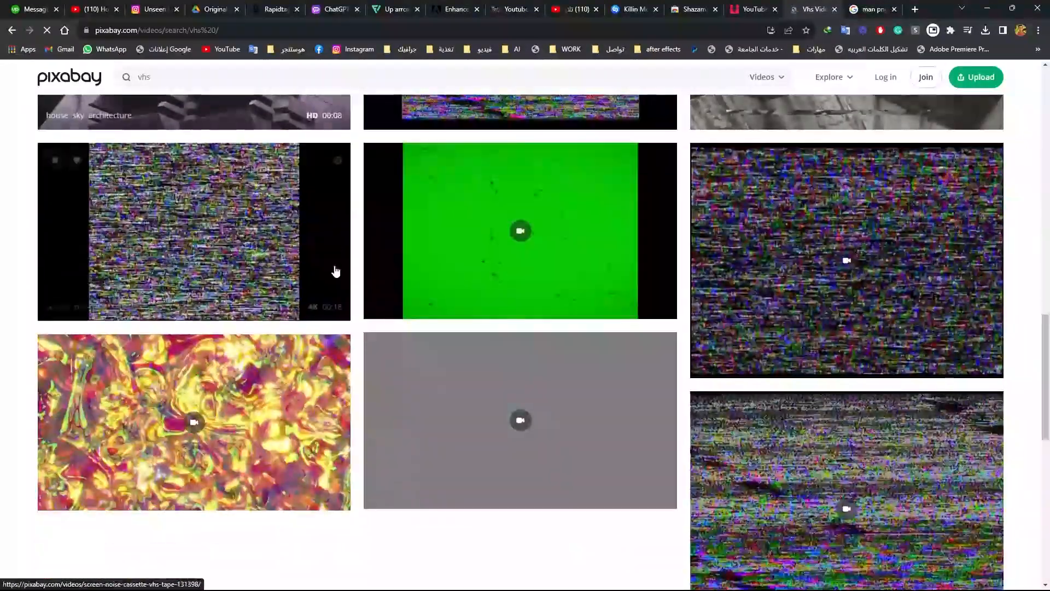
pyautogui.scroll(-10, 336, 269)
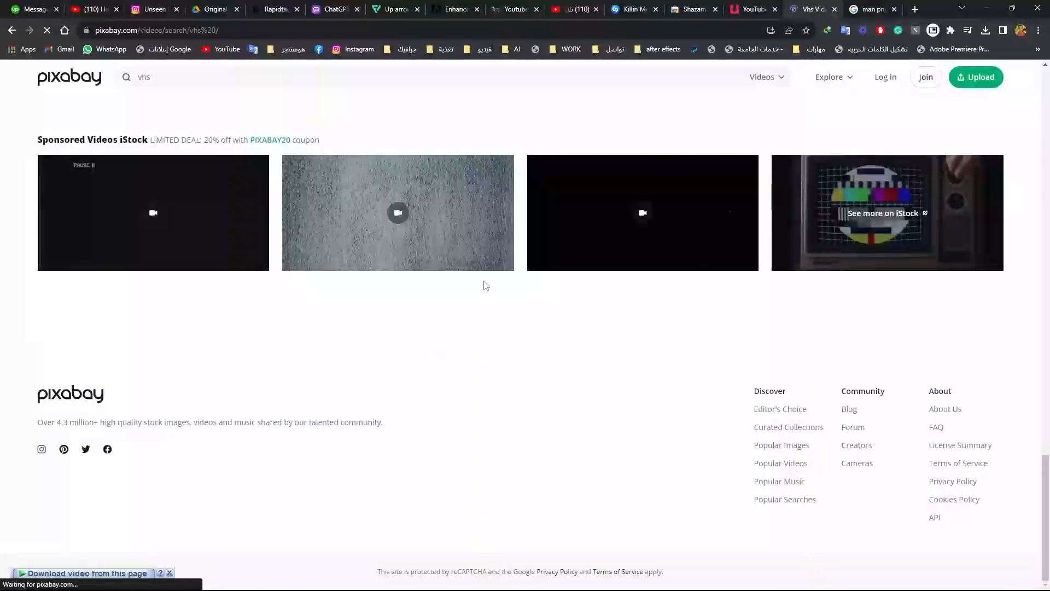
pyautogui.scroll(3, 486, 285)
pyautogui.scroll(8, 613, 274)
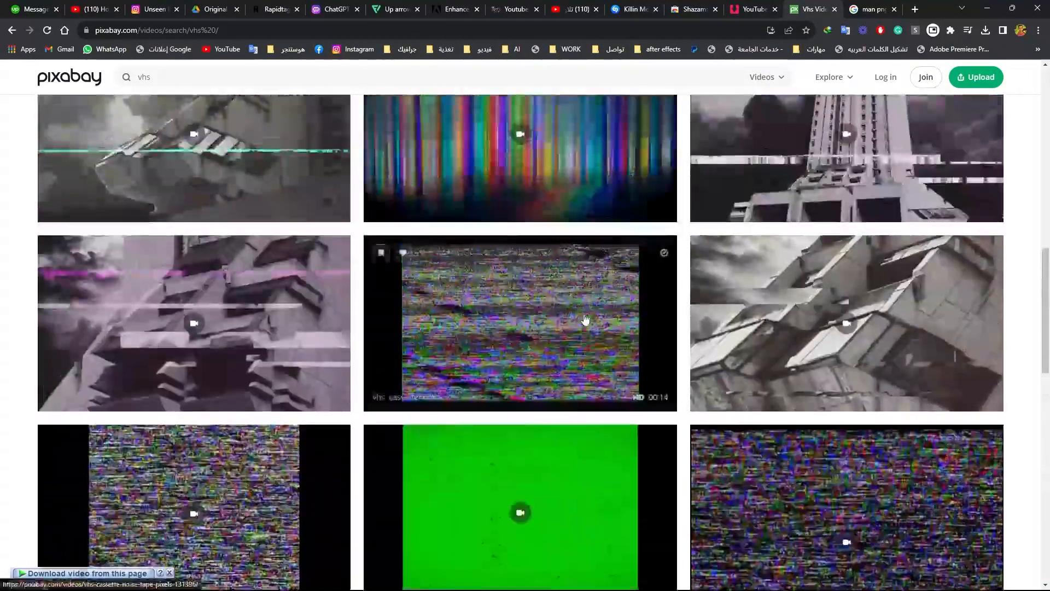
pyautogui.scroll(10, 584, 319)
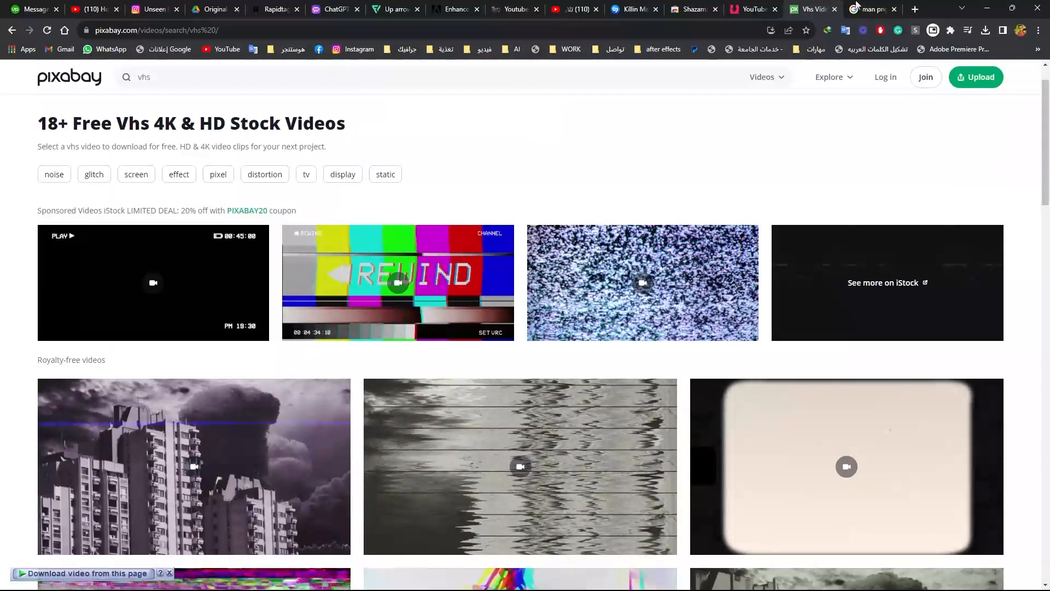
pyautogui.click(873, 6)
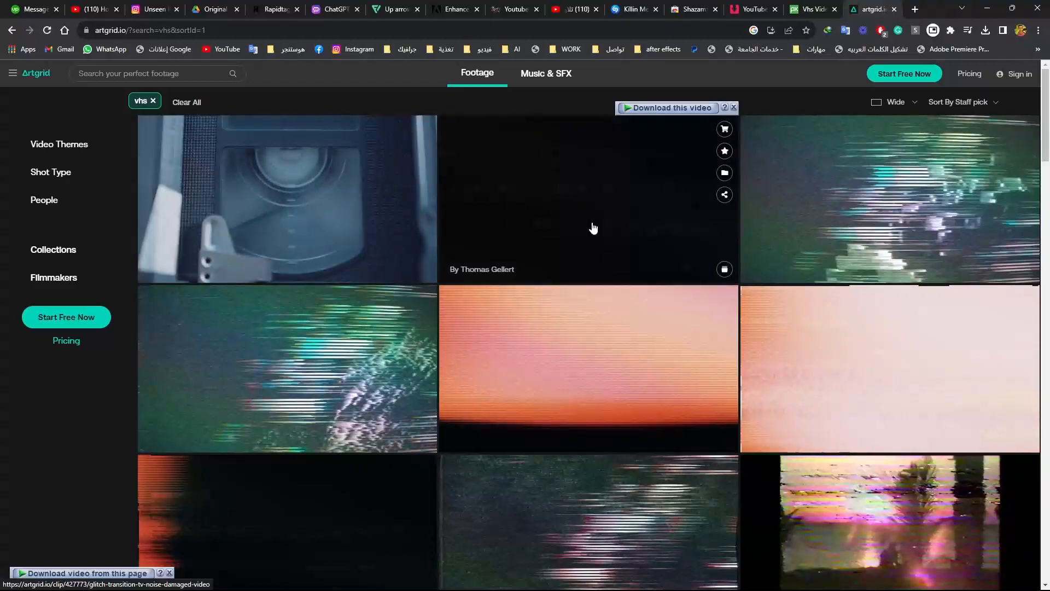
pyautogui.scroll(-8, 594, 228)
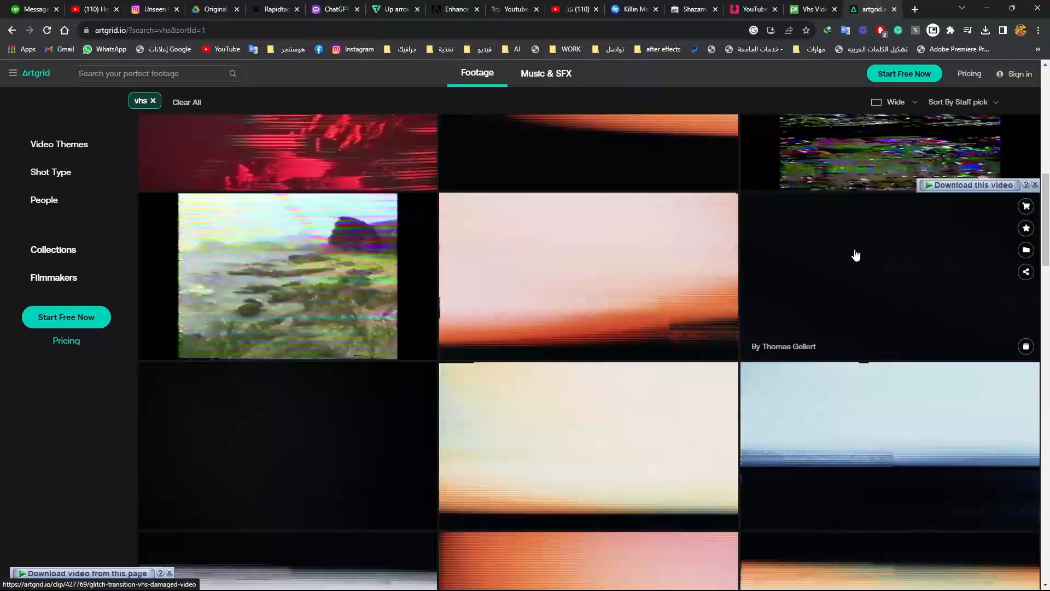
# - Open the orange Glitch, Transition, Vhs, Damaged Video clip and download its 720 version
pyautogui.click(911, 265)
pyautogui.click(633, 110)
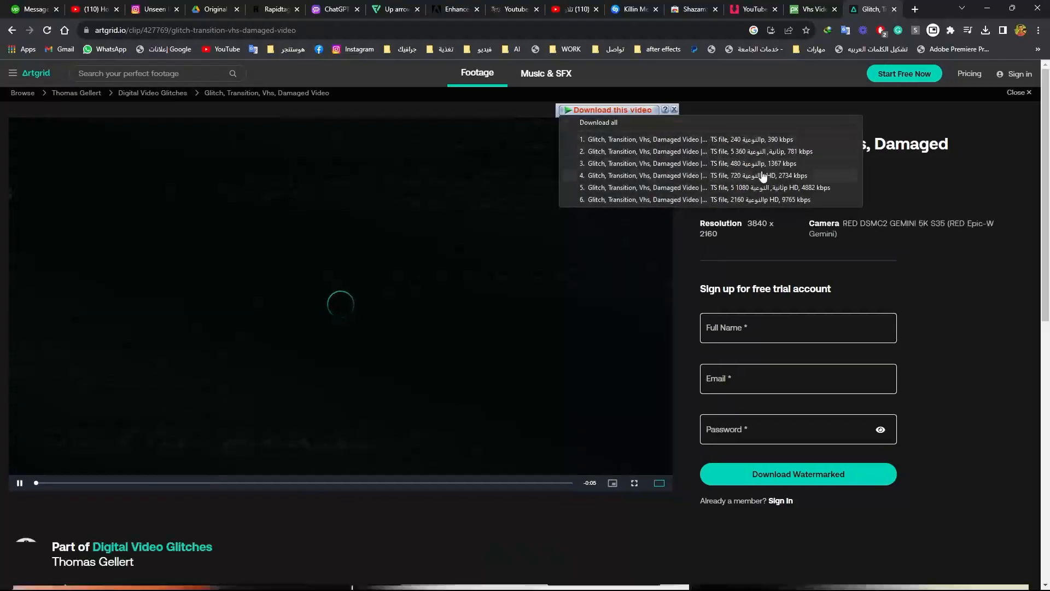
pyautogui.click(762, 173)
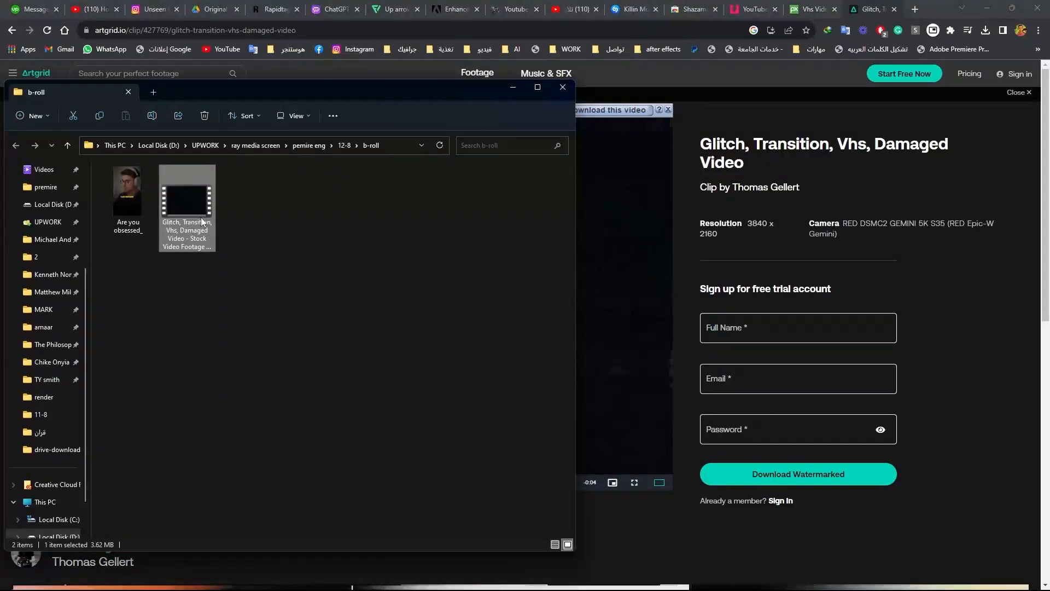
# - Place the downloaded glitch clip at the start of track V2 in the sequence
pyautogui.moveTo(202, 218); pyautogui.dragTo(139, 467)
pyautogui.click(529, 323)
pyautogui.moveTo(169, 410); pyautogui.dragTo(93, 430)
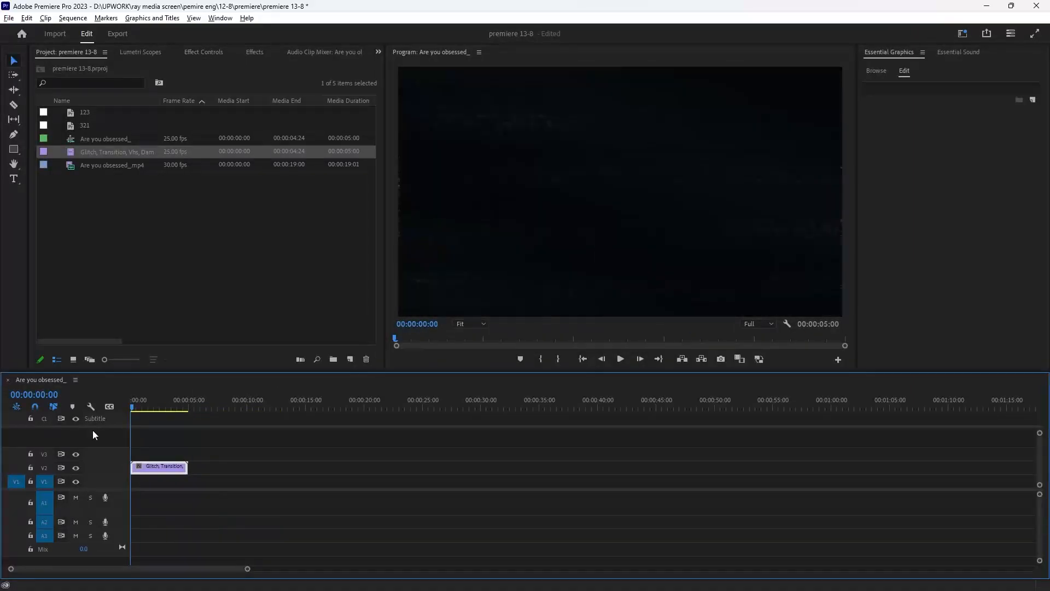
# - Play back the glitch clip on the timeline to preview it
pyautogui.press('=')
pyautogui.press('=')
pyautogui.press('=')
pyautogui.press('space')
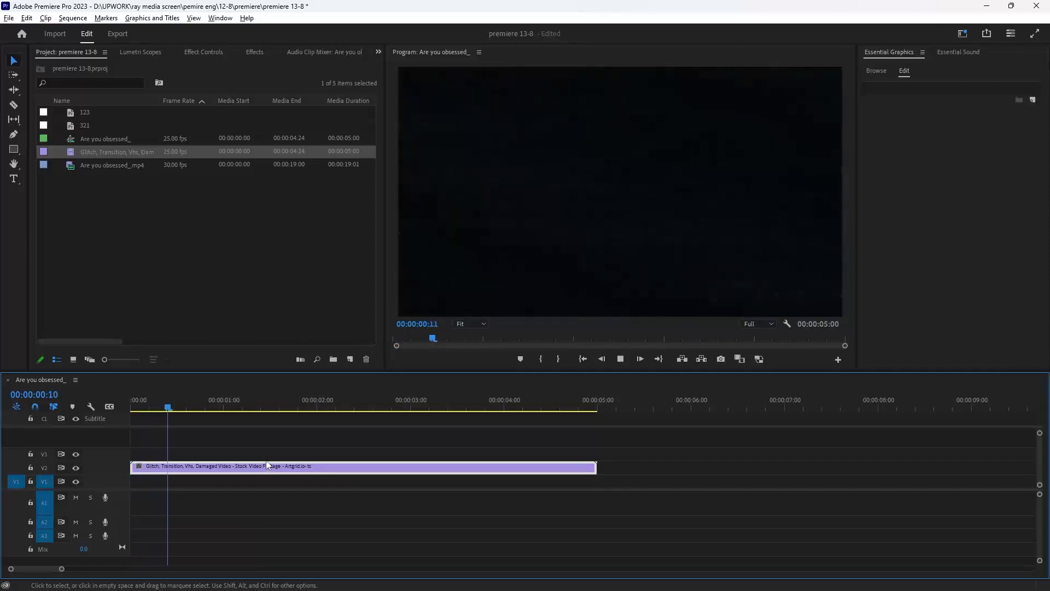
pyautogui.press('space')
# - Add the Are you obsessed_mp4 footage to the timeline above the glitch clip
pyautogui.moveTo(200, 410); pyautogui.dragTo(73, 447)
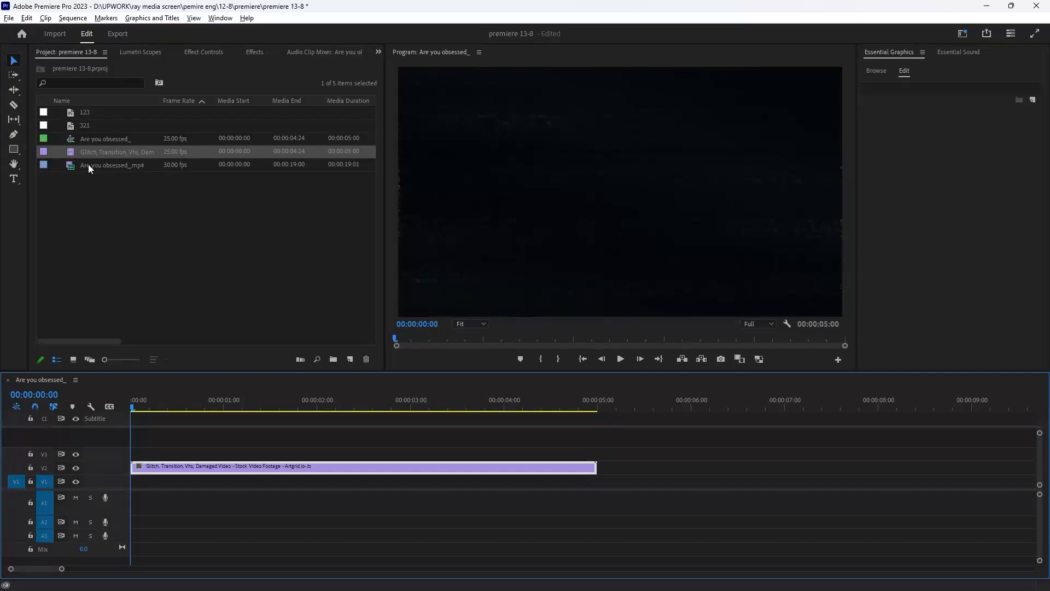
pyautogui.moveTo(84, 164); pyautogui.dragTo(204, 431)
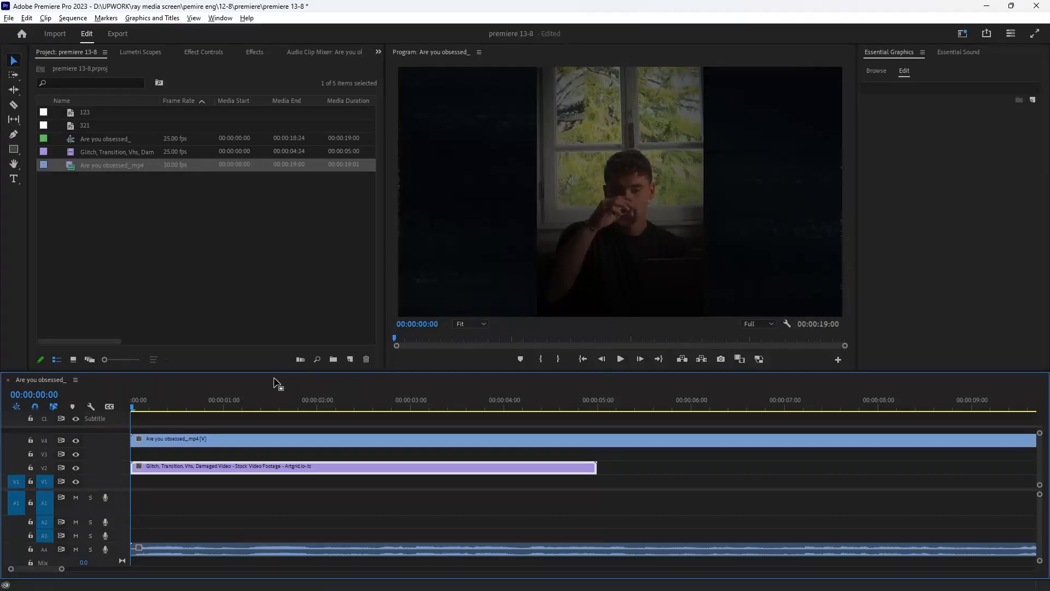
# - Move the speaker footage's audio down to track A1
pyautogui.moveTo(335, 406); pyautogui.dragTo(341, 406)
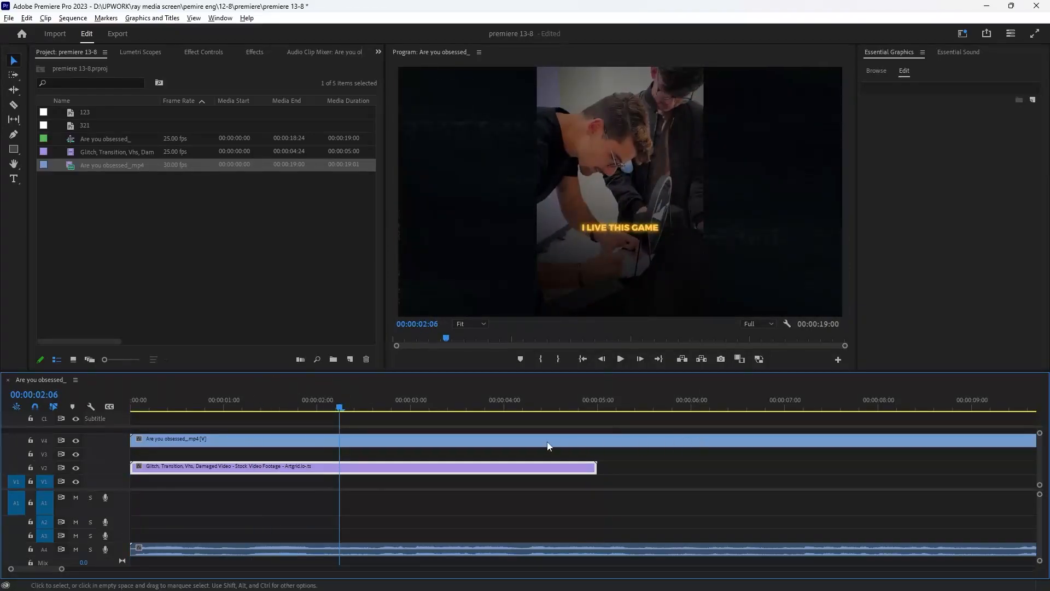
pyautogui.press('\\')
pyautogui.press('-')
pyautogui.moveTo(390, 550); pyautogui.dragTo(389, 503)
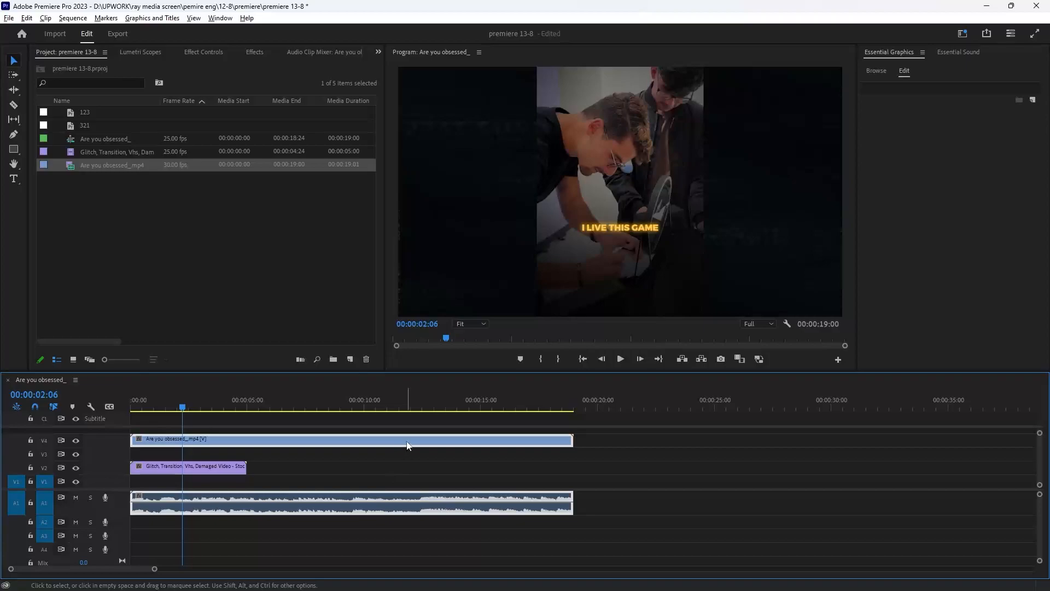
# - Unlink the speaker clip's audio and delete its video from track V4
pyautogui.rightClick(374, 448)
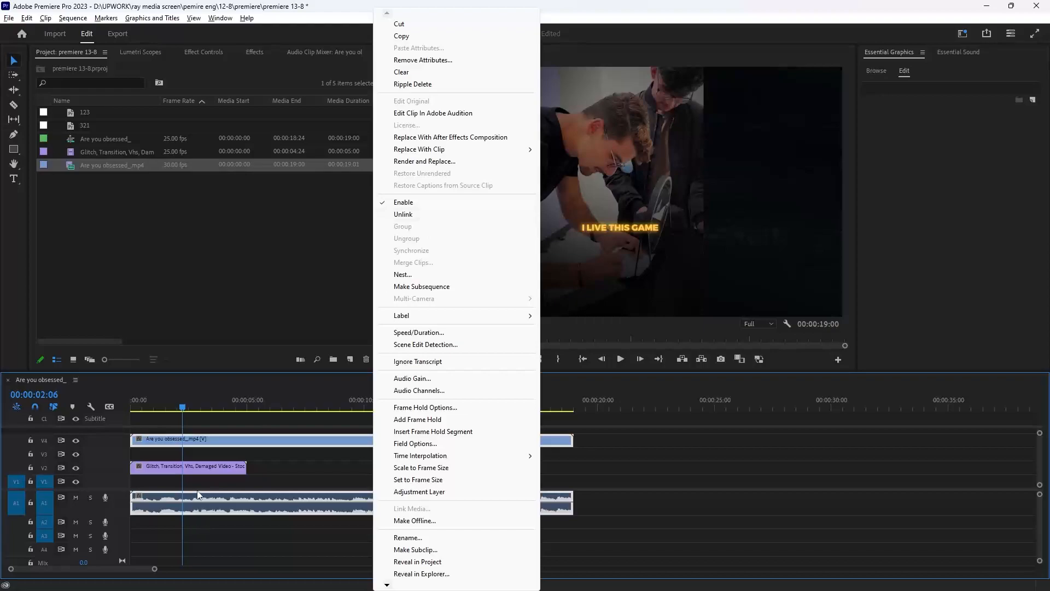
pyautogui.click(322, 471)
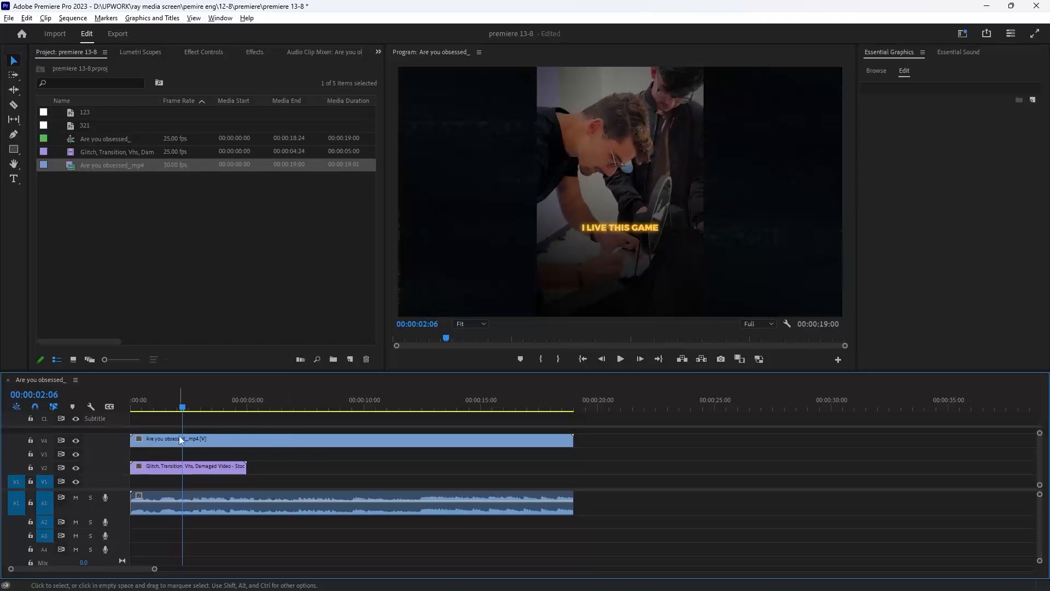
pyautogui.click(217, 439)
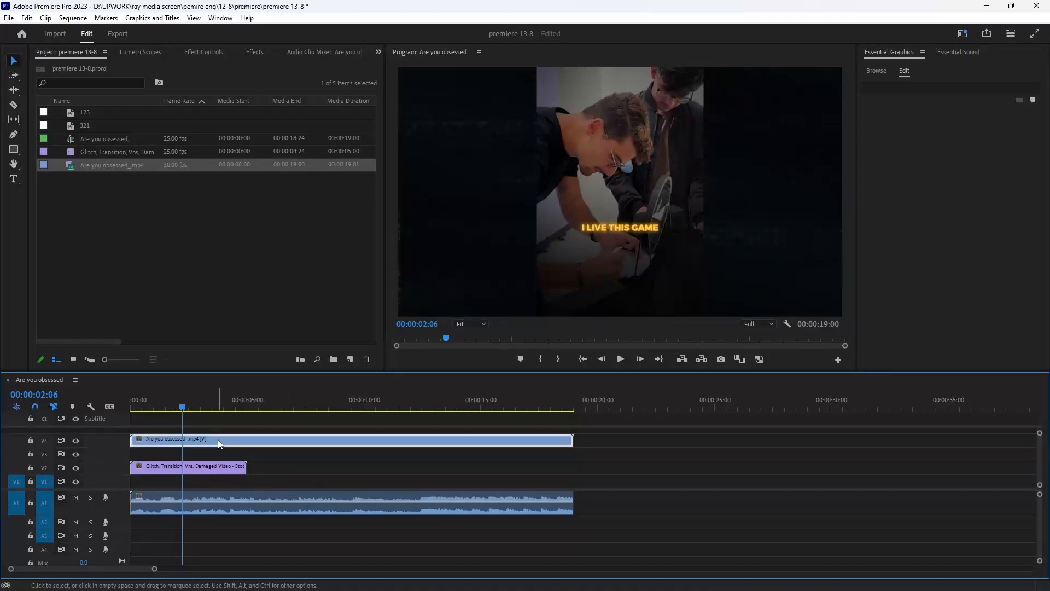
pyautogui.press('Delete')
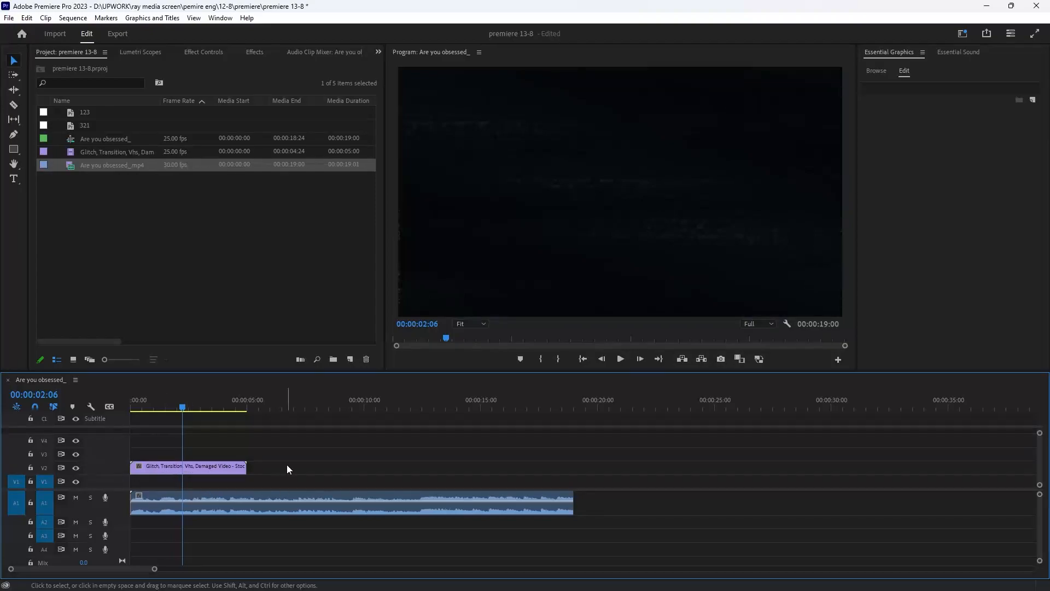
# - Duplicate the glitch clip along V2 until it covers the full length of the audio
pyautogui.moveTo(157, 473); pyautogui.dragTo(271, 473)
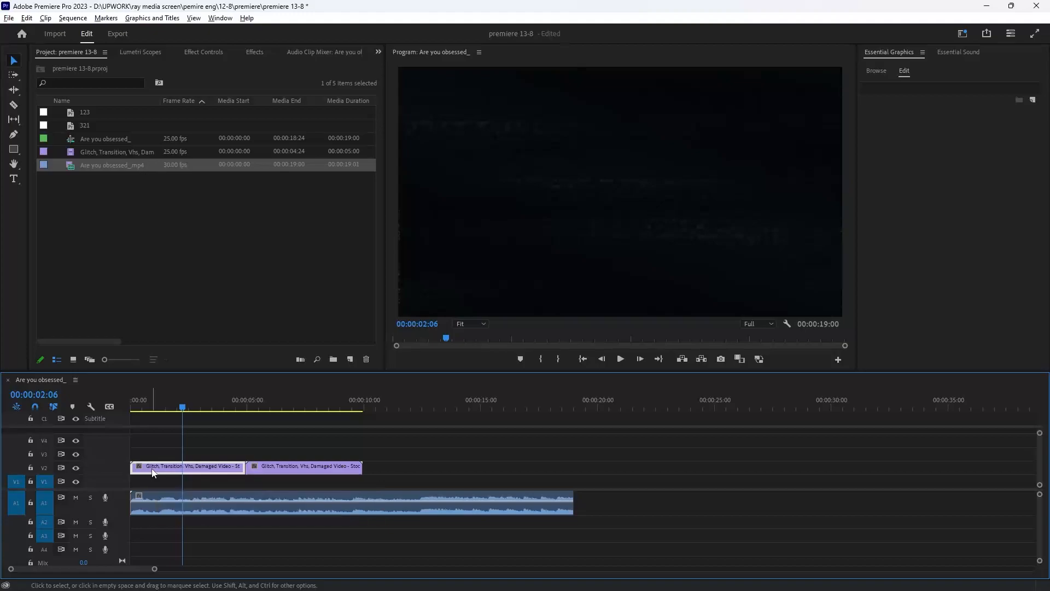
pyautogui.moveTo(153, 473); pyautogui.dragTo(517, 469)
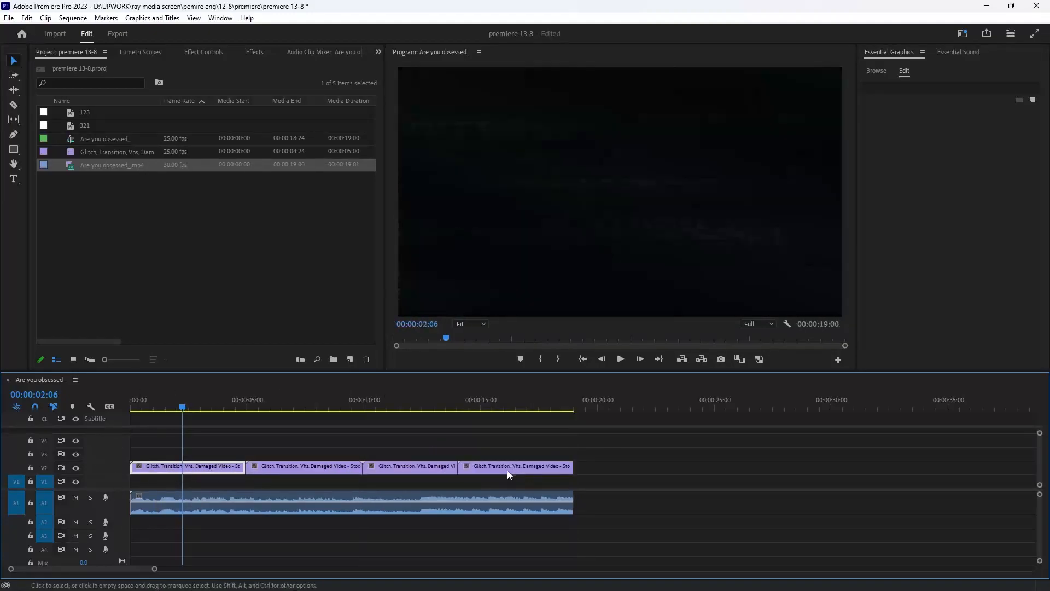
pyautogui.press('Home')
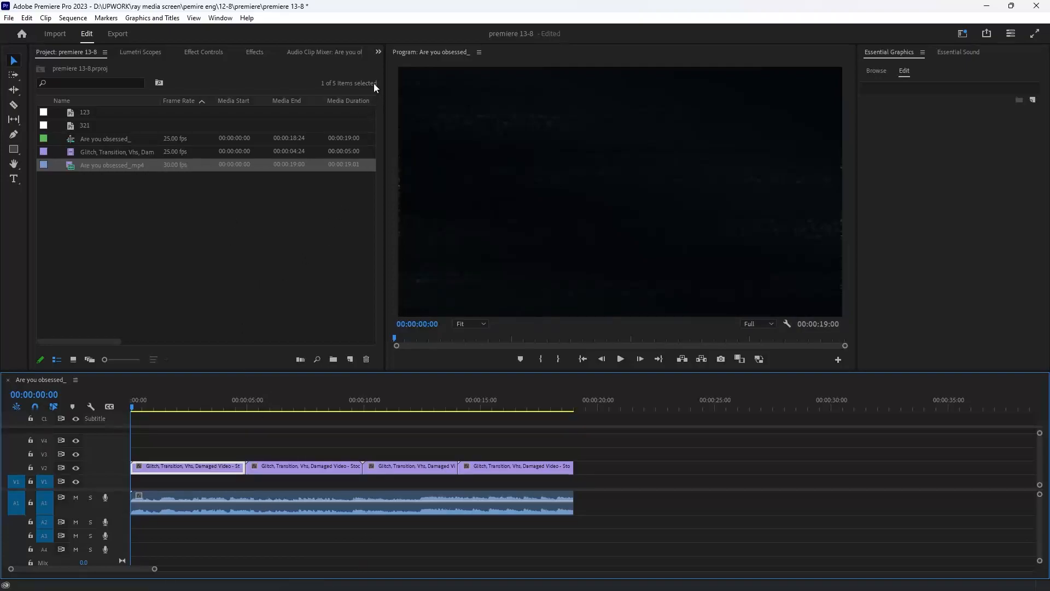
# - Open the Text panel and show the sequence's Transcript
pyautogui.click(379, 52)
pyautogui.click(398, 147)
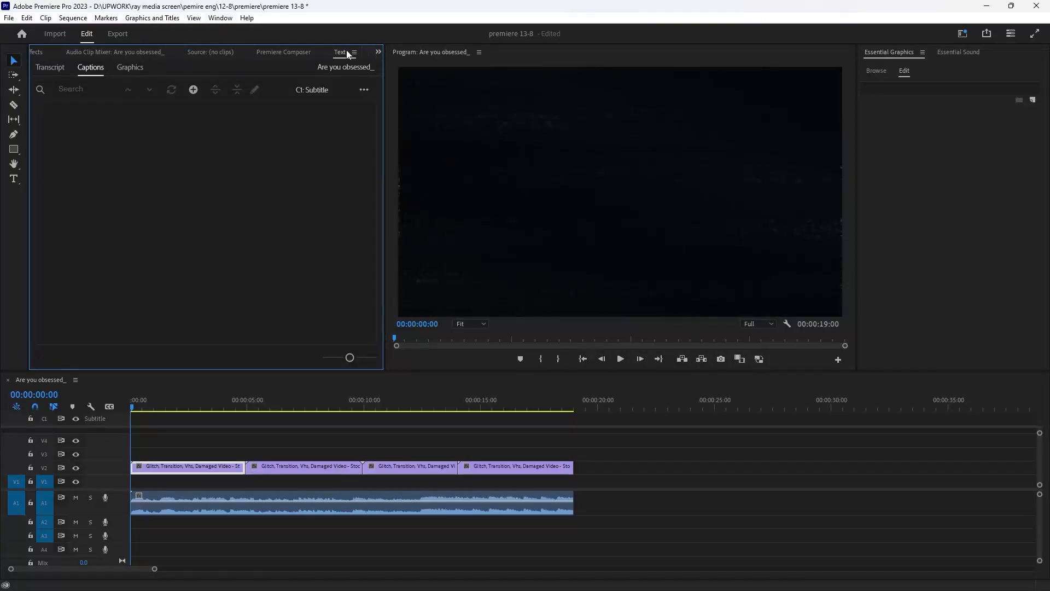
pyautogui.click(228, 19)
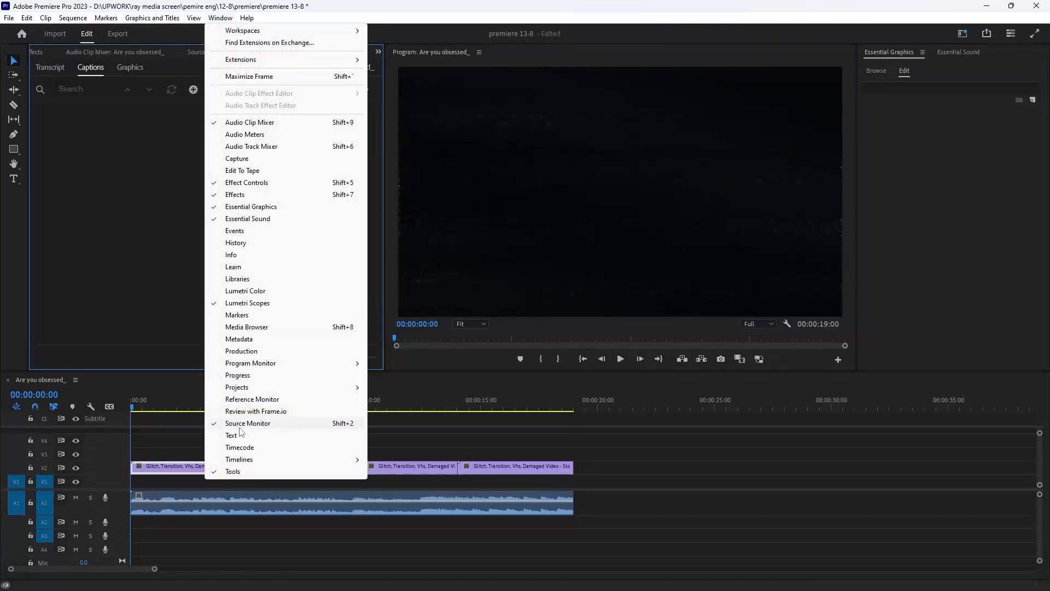
pyautogui.click(64, 71)
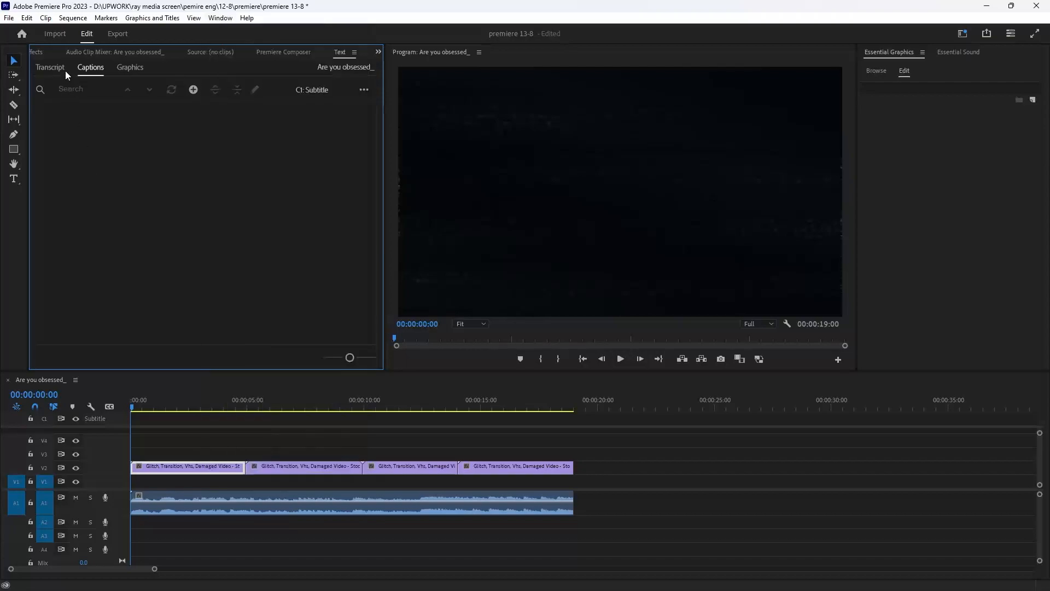
pyautogui.click(36, 68)
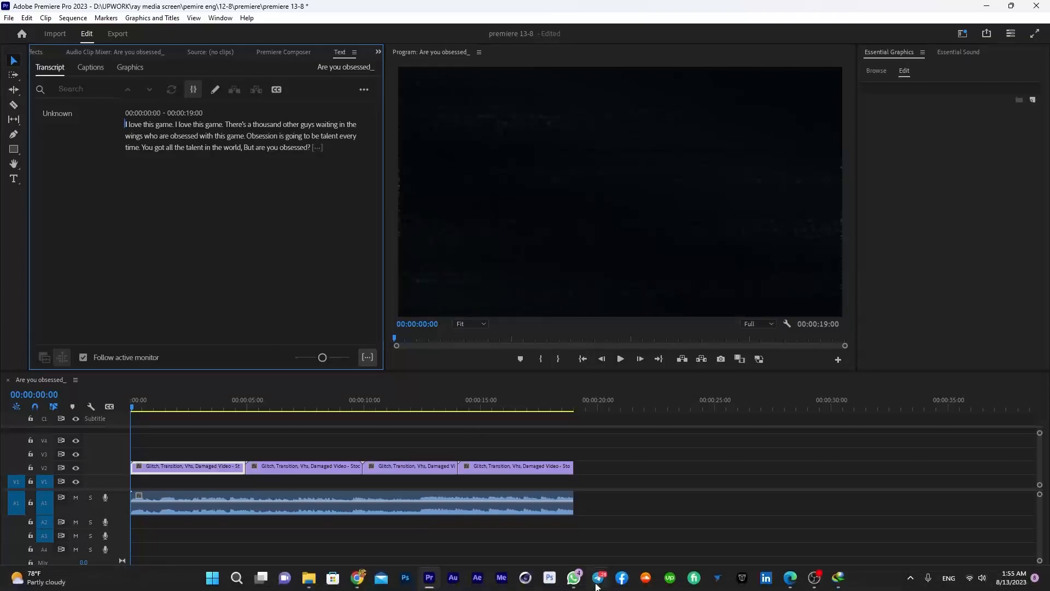
# - Open Create captions with the Subtitle default preset and collapse the captioning preferences
pyautogui.click(476, 393)
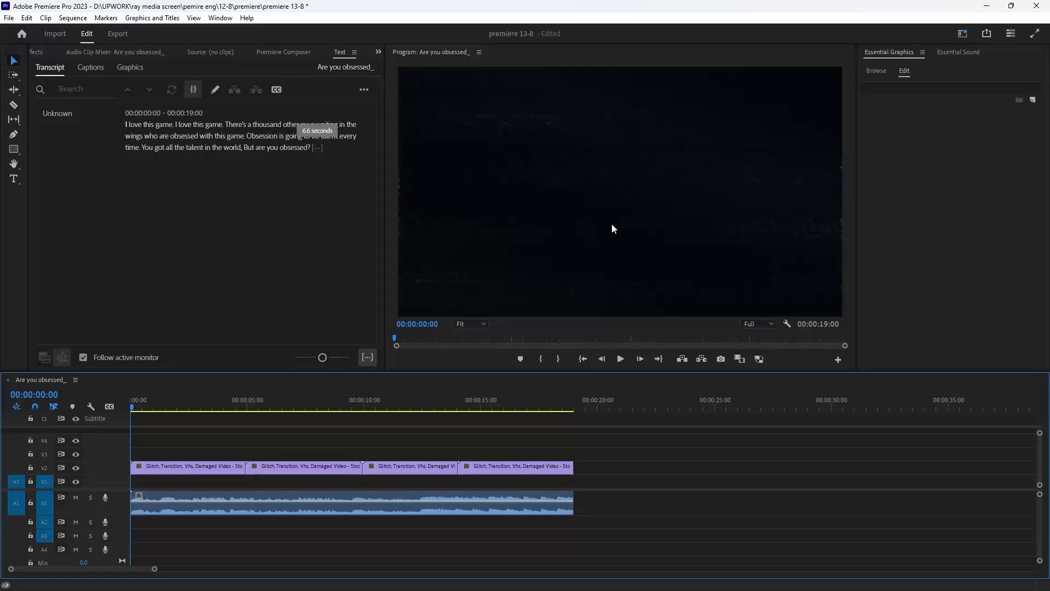
pyautogui.click(276, 91)
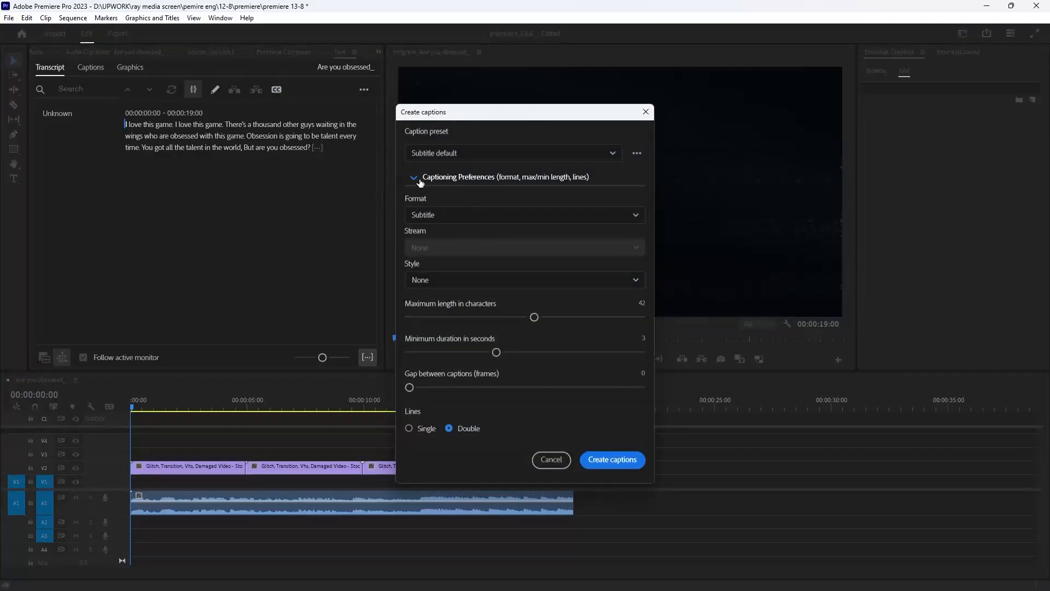
pyautogui.click(420, 182)
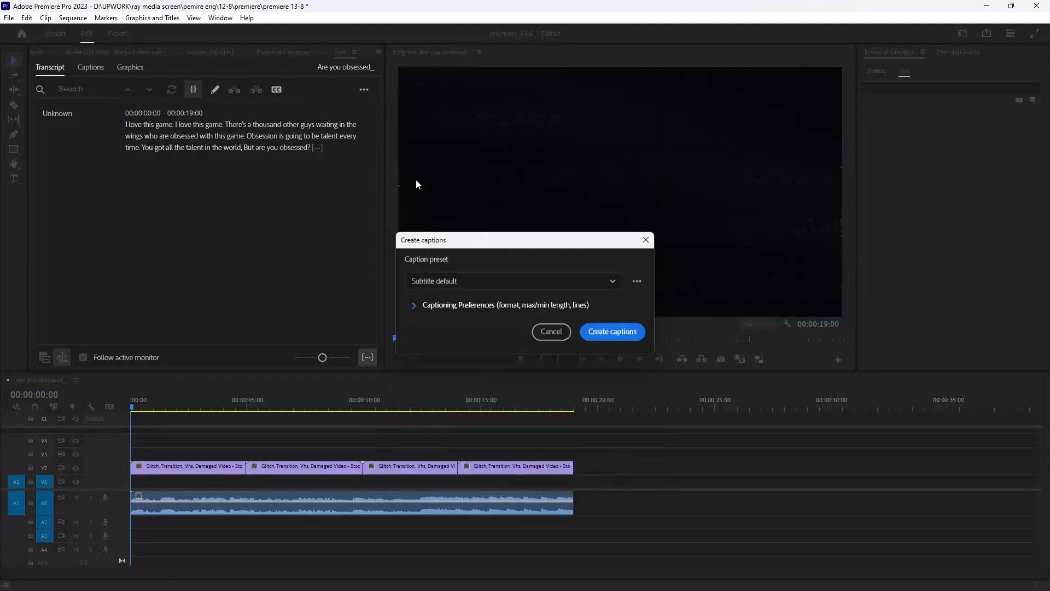
# - Create single-line captions with a lower maximum length and minimum duration using the Subtitle default preset
pyautogui.click(415, 307)
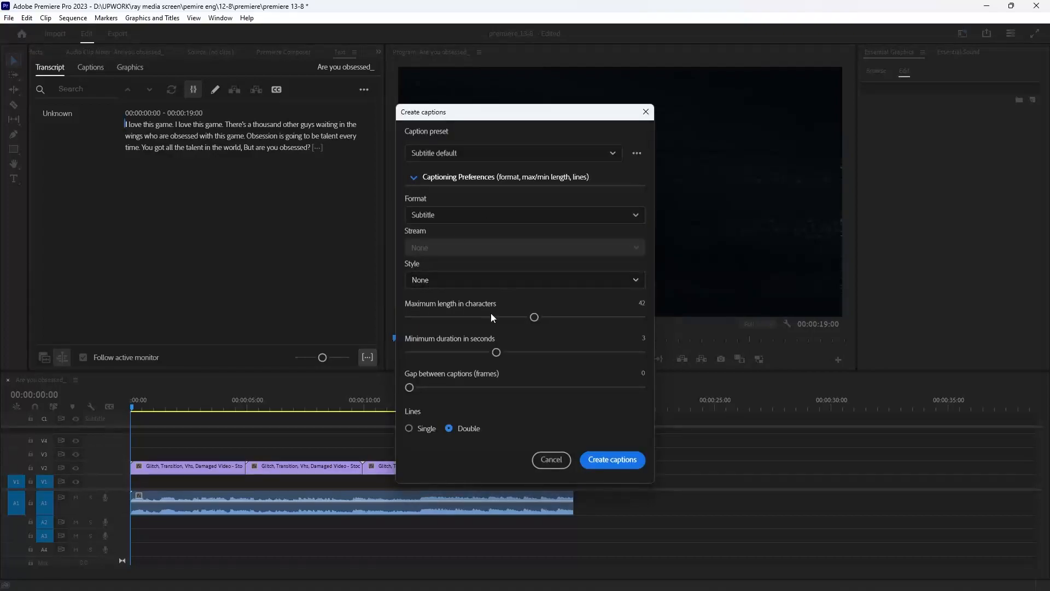
pyautogui.click(408, 428)
pyautogui.moveTo(535, 317); pyautogui.dragTo(416, 317)
pyautogui.moveTo(507, 352); pyautogui.dragTo(411, 352)
pyautogui.click(612, 459)
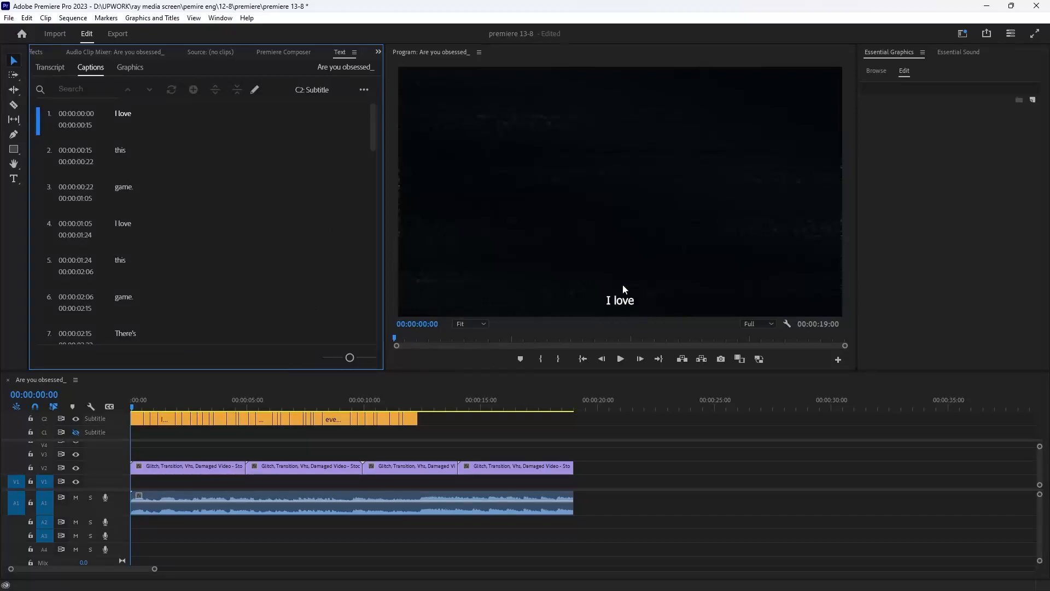
# - Select the first caption and move its text up to the centre of the frame
pyautogui.moveTo(132, 409)
pyautogui.mouseDown()
pyautogui.moveTo(195, 388)
pyautogui.moveTo(130, 409)
pyautogui.mouseUp()
pyautogui.click(135, 418)
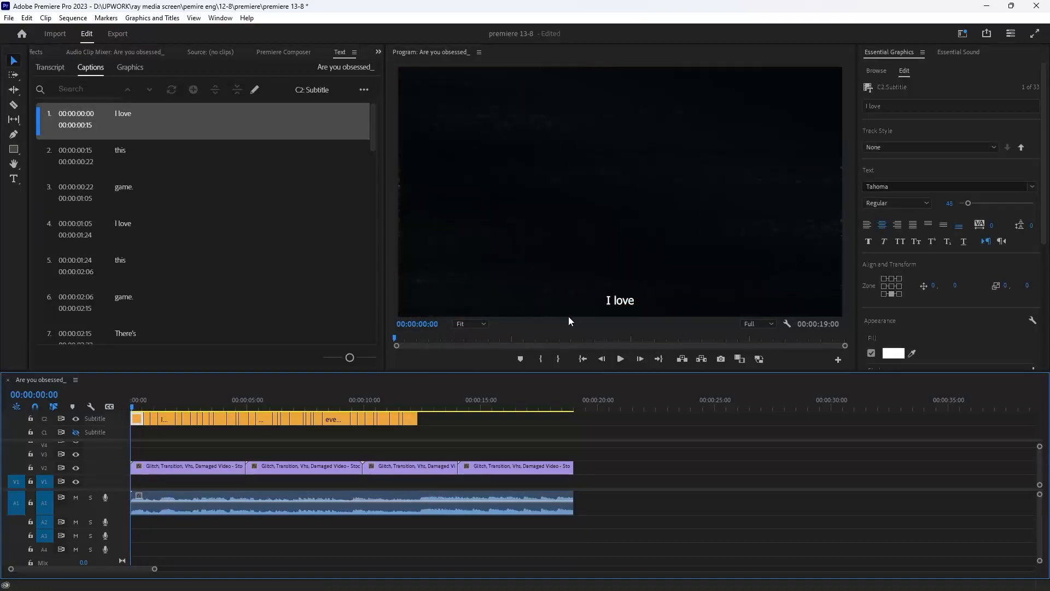
pyautogui.click(620, 299)
pyautogui.moveTo(631, 304); pyautogui.dragTo(622, 187)
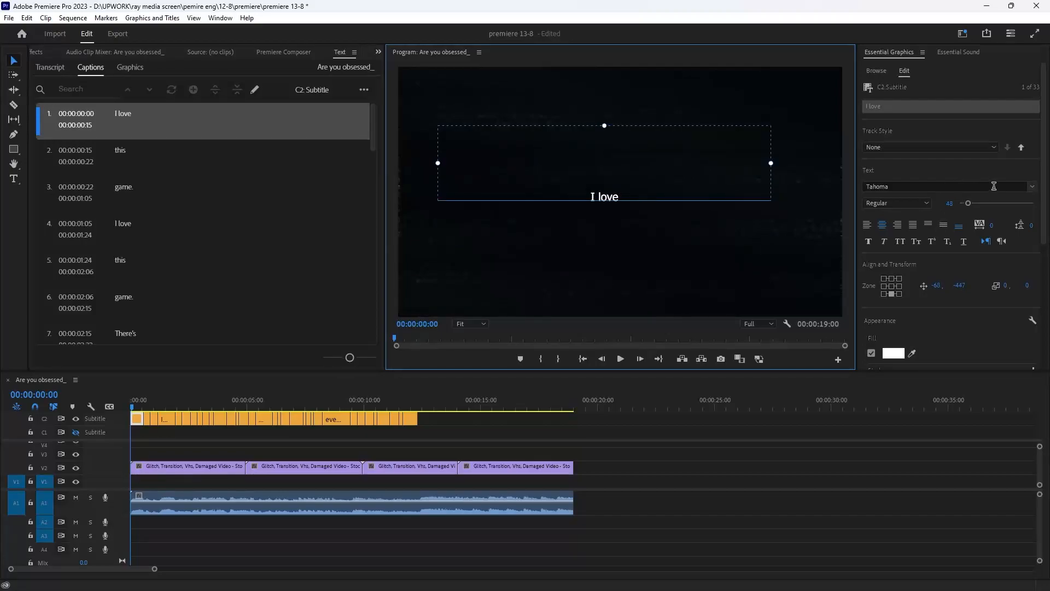
# - Set the caption font to ObelixPro and nudge the text position slightly
pyautogui.click(1032, 188)
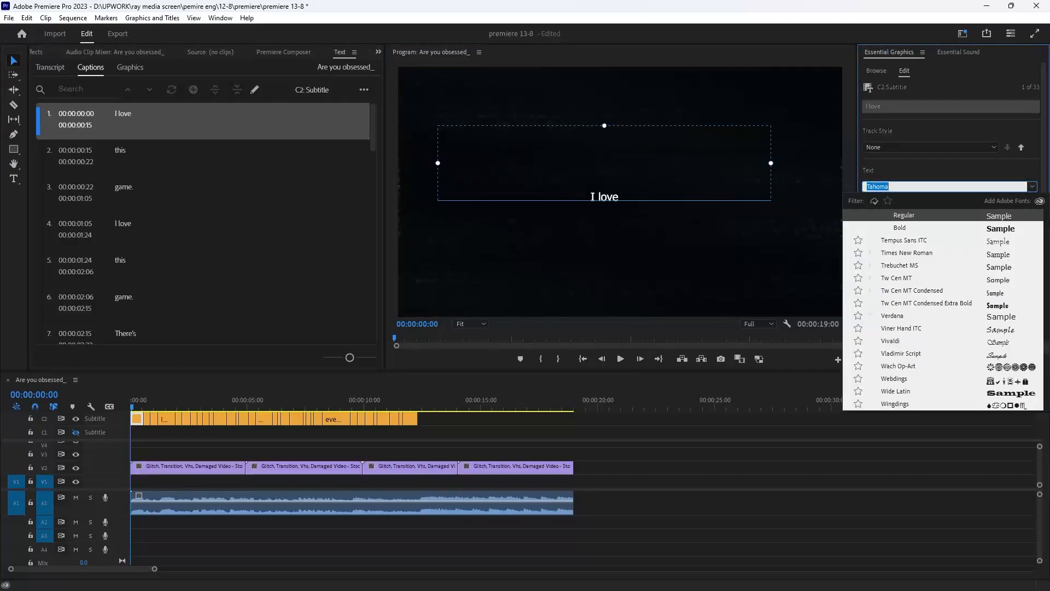
pyautogui.click(1028, 288)
pyautogui.moveTo(614, 178); pyautogui.dragTo(610, 169)
# - Inspect the captions along the timeline and compare the first and fourth captions' text styles
pyautogui.click(268, 439)
pyautogui.press('=')
pyautogui.press('=')
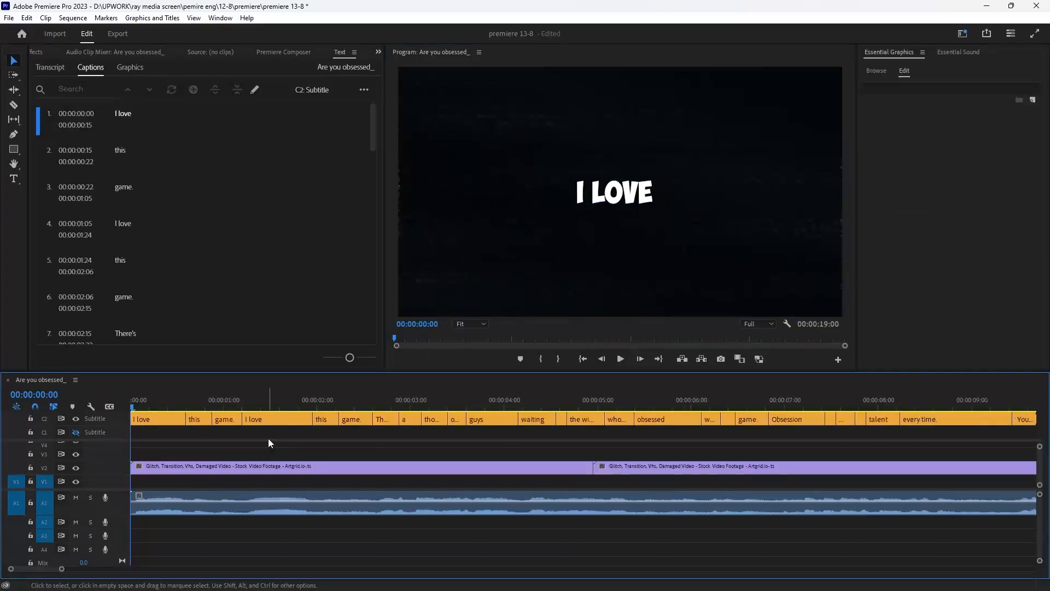
pyautogui.press('-')
pyautogui.press('-')
pyautogui.click(137, 420)
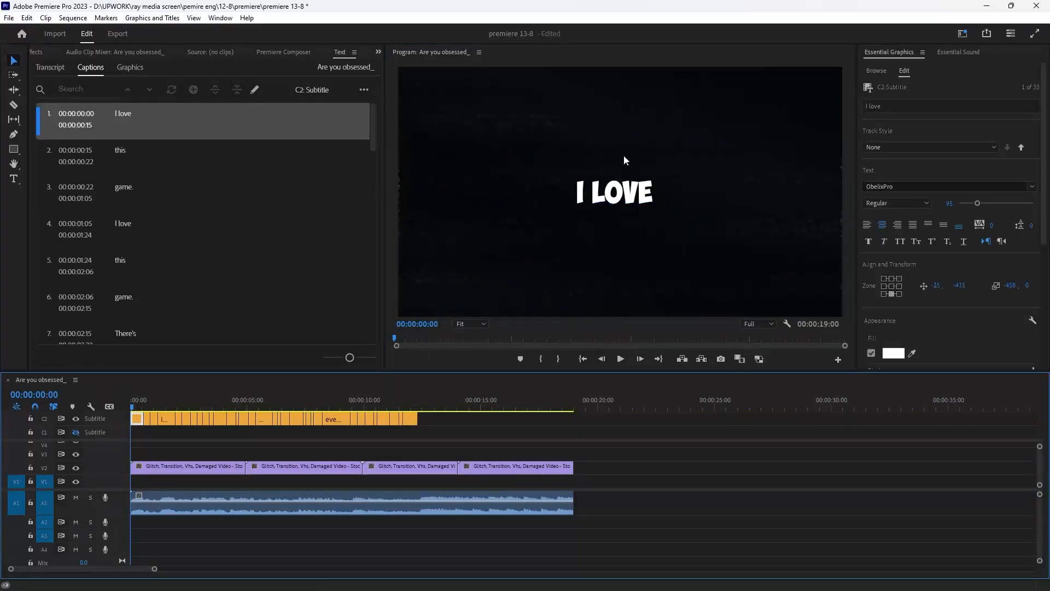
pyautogui.click(169, 407)
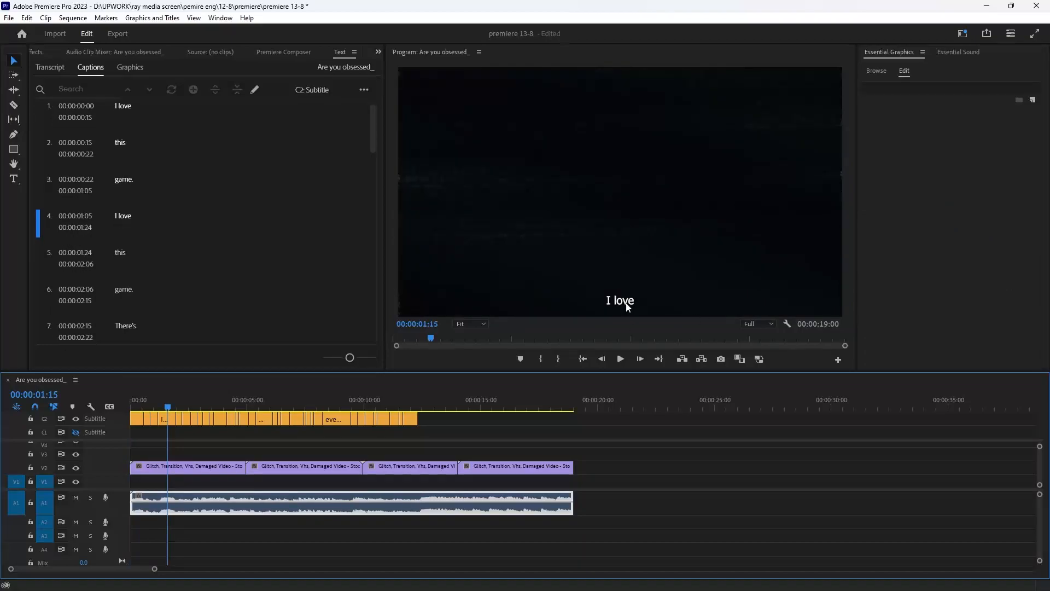
pyautogui.click(193, 404)
pyautogui.moveTo(195, 397); pyautogui.dragTo(133, 412)
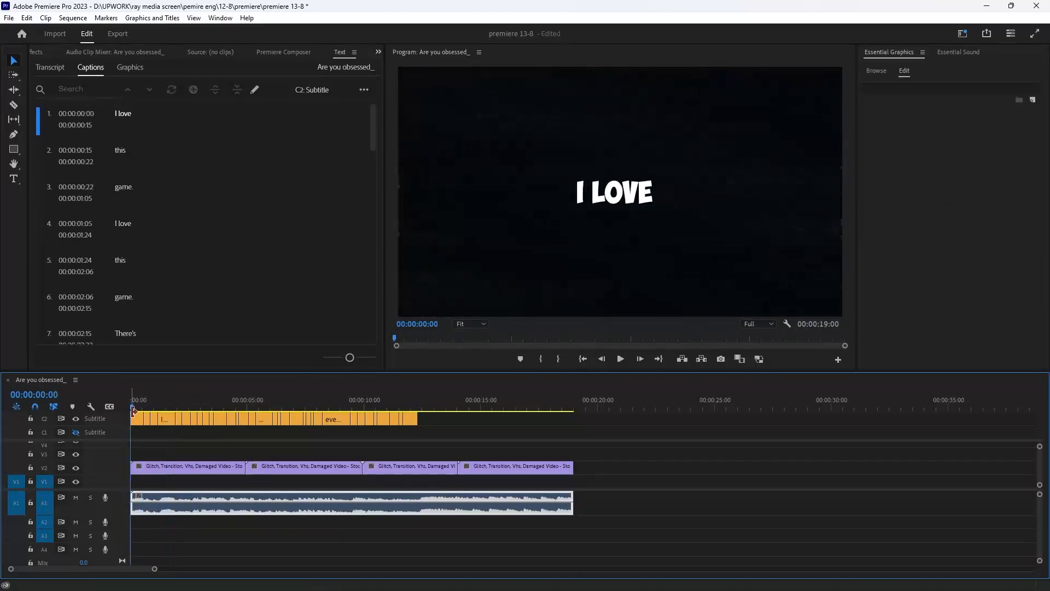
pyautogui.click(167, 419)
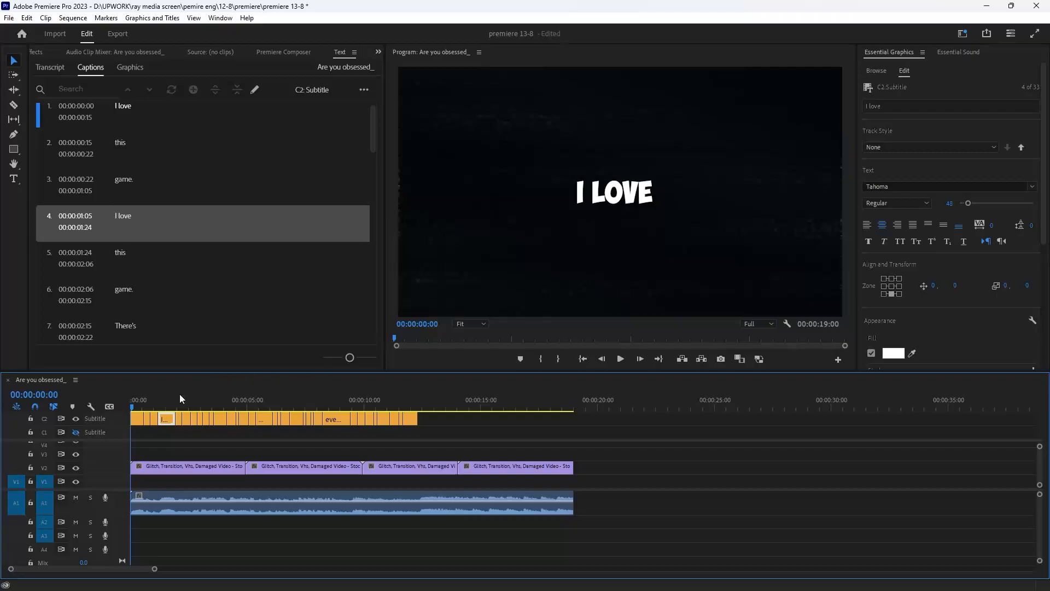
pyautogui.click(139, 422)
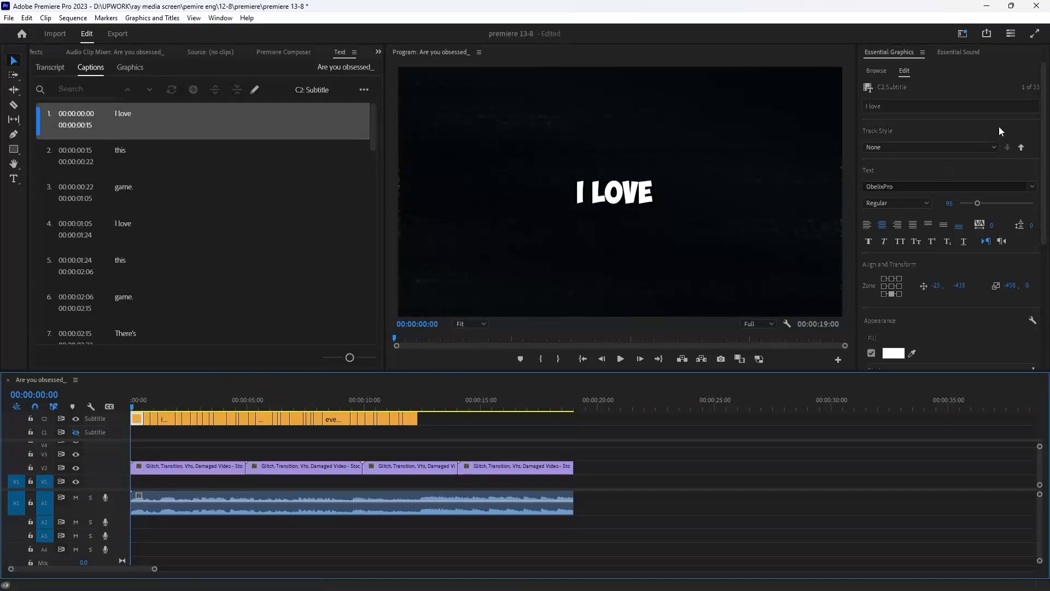
# - Create a new caption track style named 11 from the first caption's formatting
pyautogui.click(921, 152)
pyautogui.click(916, 160)
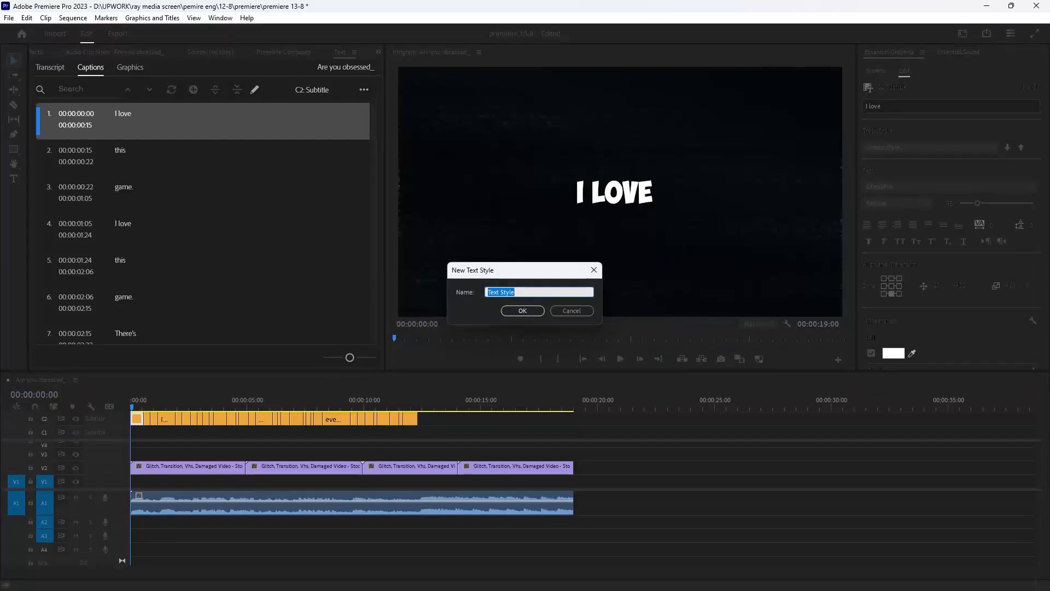
pyautogui.write('11')
pyautogui.click(523, 310)
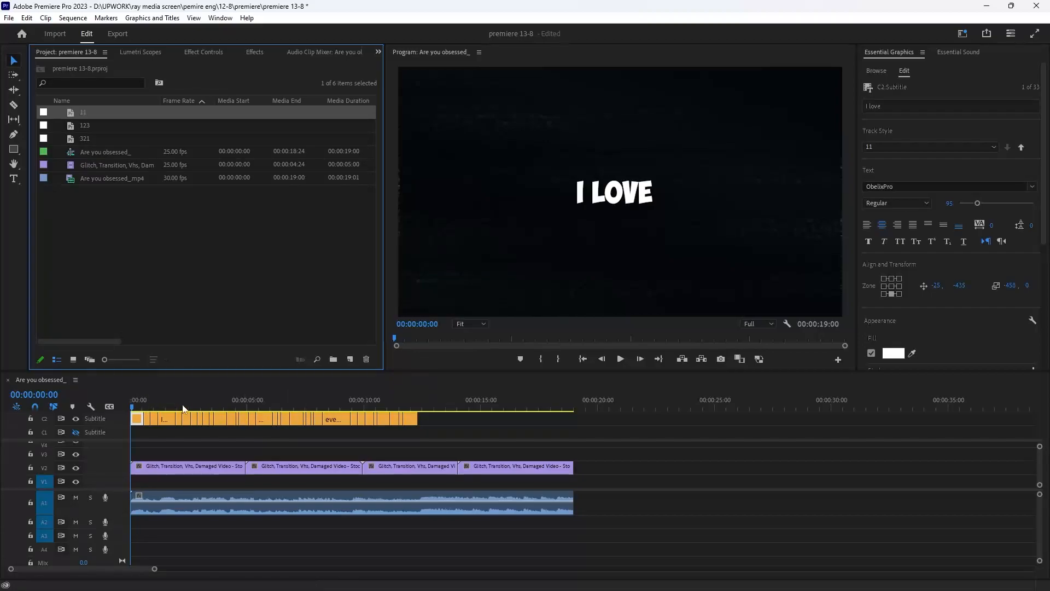
# - Select all captions and upgrade them to graphic clips
pyautogui.moveTo(149, 403); pyautogui.dragTo(112, 401)
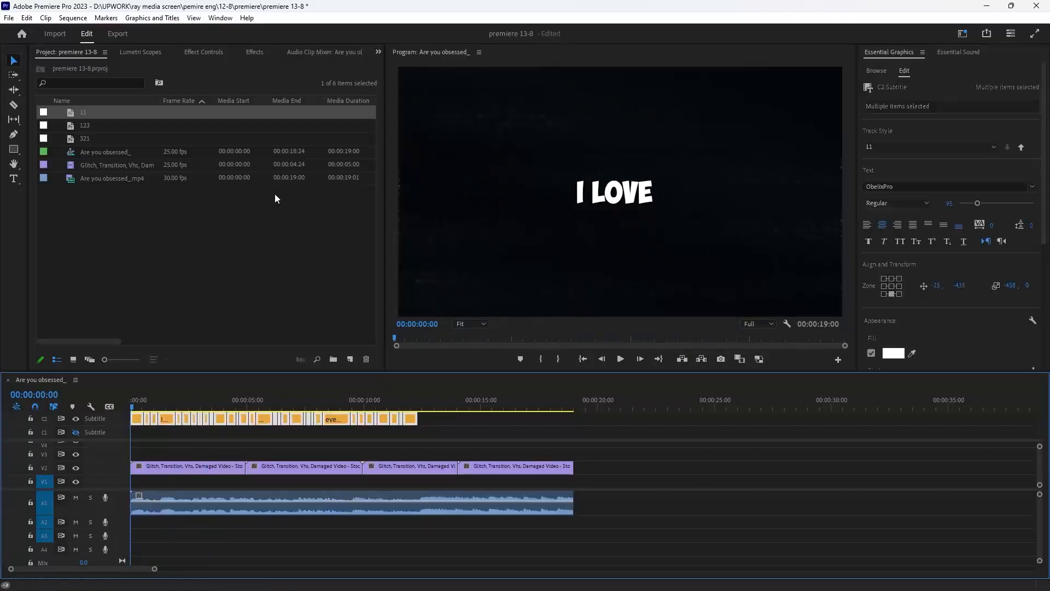
pyautogui.click(176, 413)
pyautogui.click(148, 17)
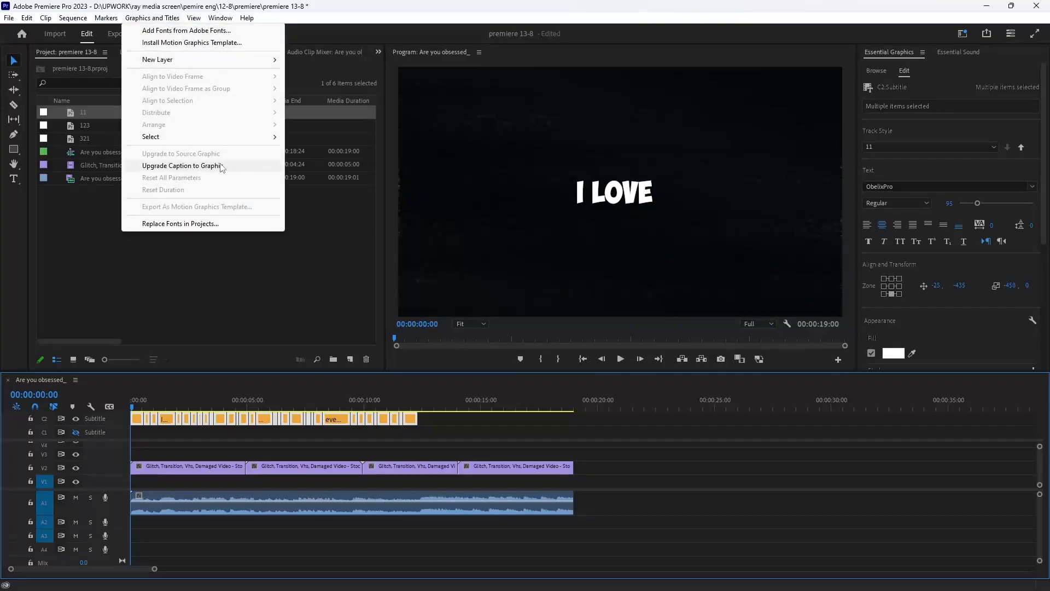
pyautogui.click(193, 167)
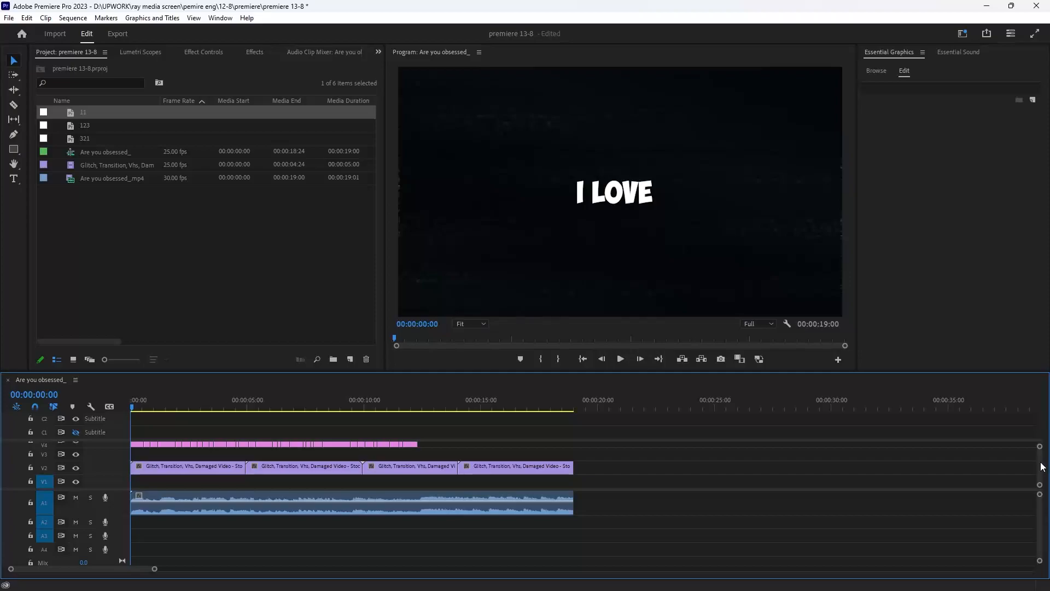
# - Fit the sequence in the timeline and play back the graphic captions to review them
pyautogui.scroll(1, 441, 467)
pyautogui.press('\\')
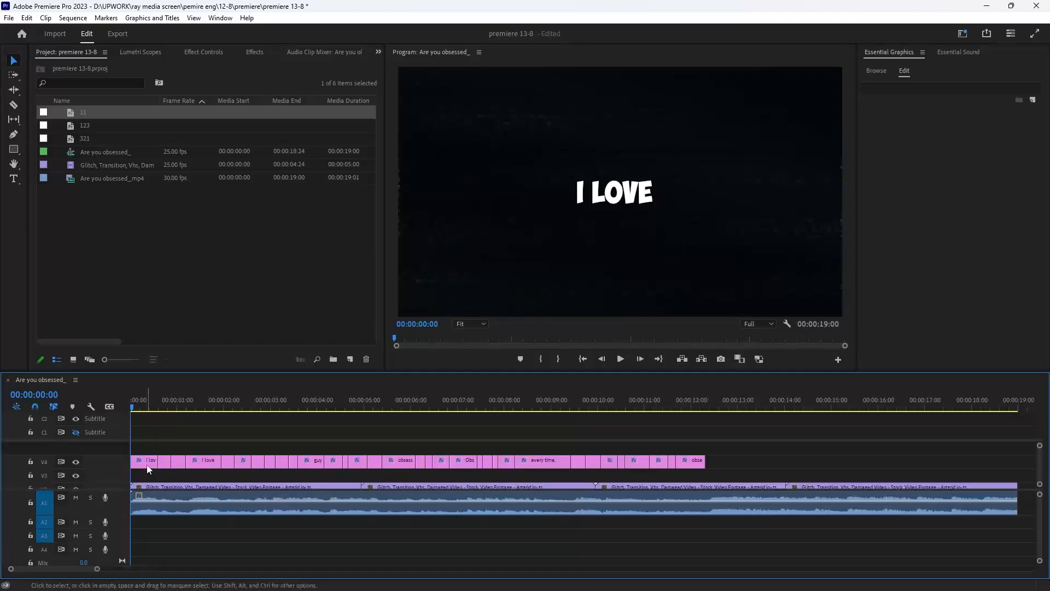
pyautogui.click(144, 461)
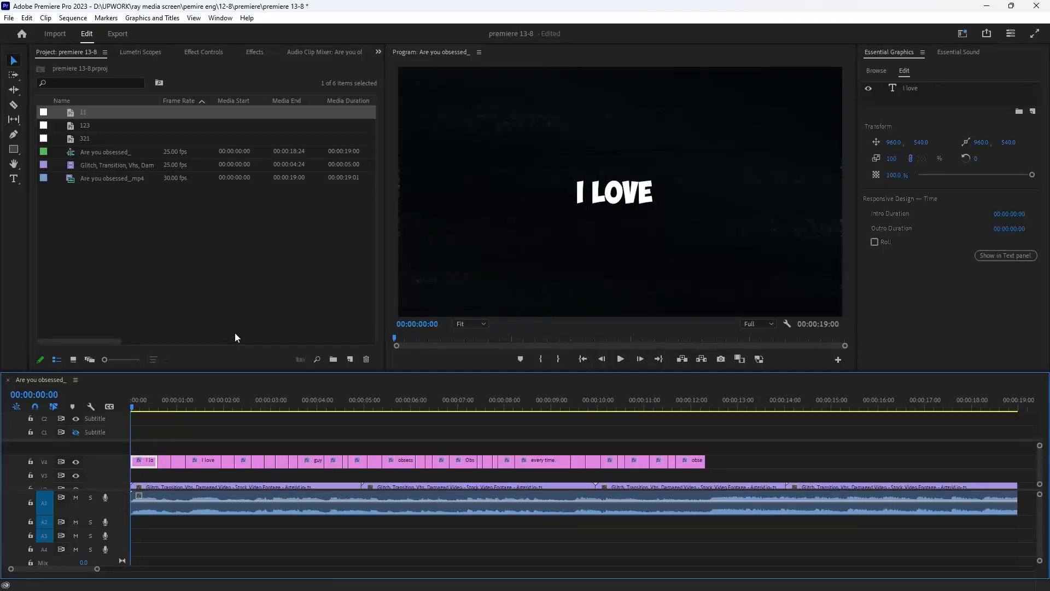
pyautogui.press('space')
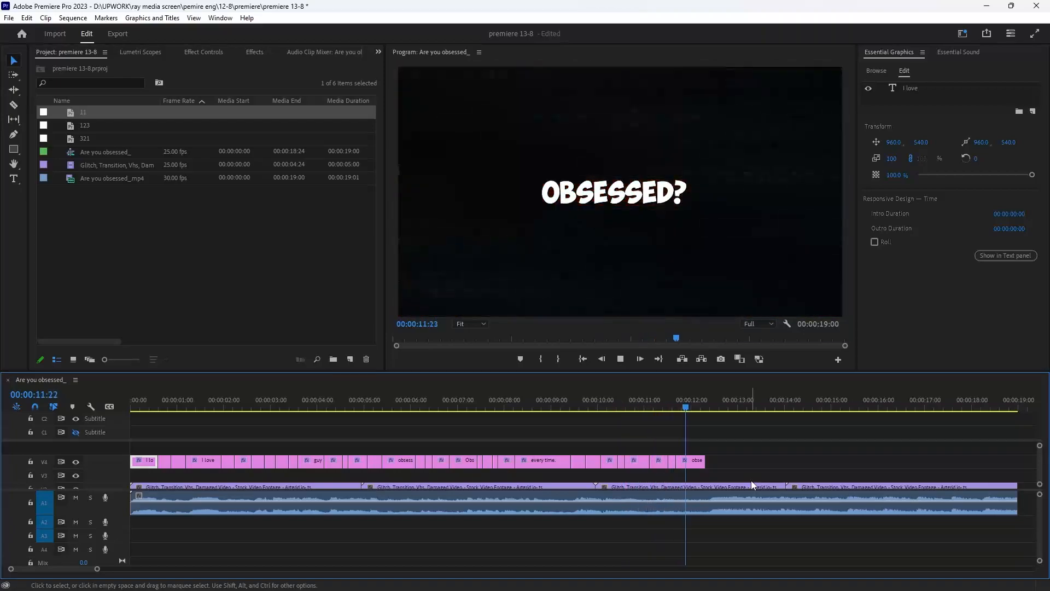
pyautogui.press('space')
# - Cut the glitch and audio clips where the captions end and delete the remaining tail
pyautogui.moveTo(809, 454); pyautogui.dragTo(757, 527)
pyautogui.hotkey('ctrl', 'k')
pyautogui.moveTo(776, 461); pyautogui.dragTo(865, 543)
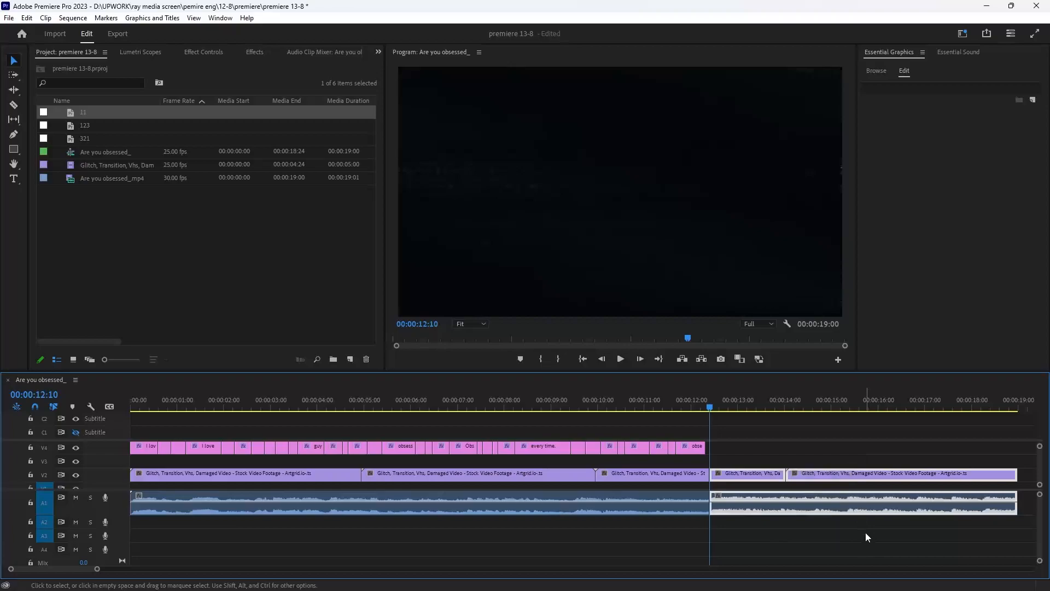
pyautogui.press('Delete')
pyautogui.moveTo(536, 408); pyautogui.dragTo(116, 422)
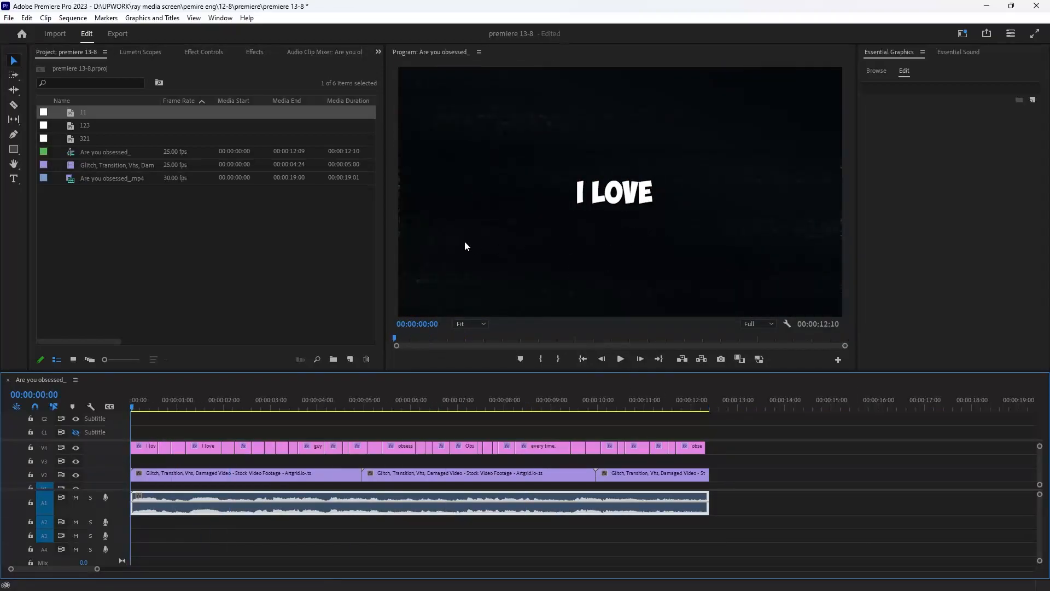
# - Search the effects for trans and apply the Transform effect to the first caption graphic
pyautogui.press('=')
pyautogui.click(189, 448)
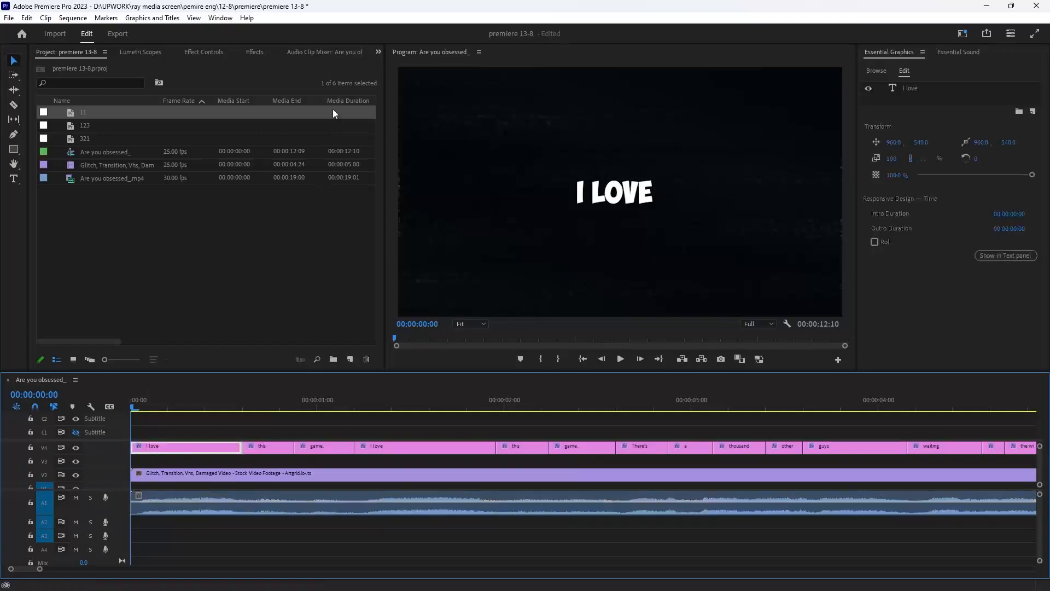
pyautogui.click(261, 54)
pyautogui.doubleClick(58, 66)
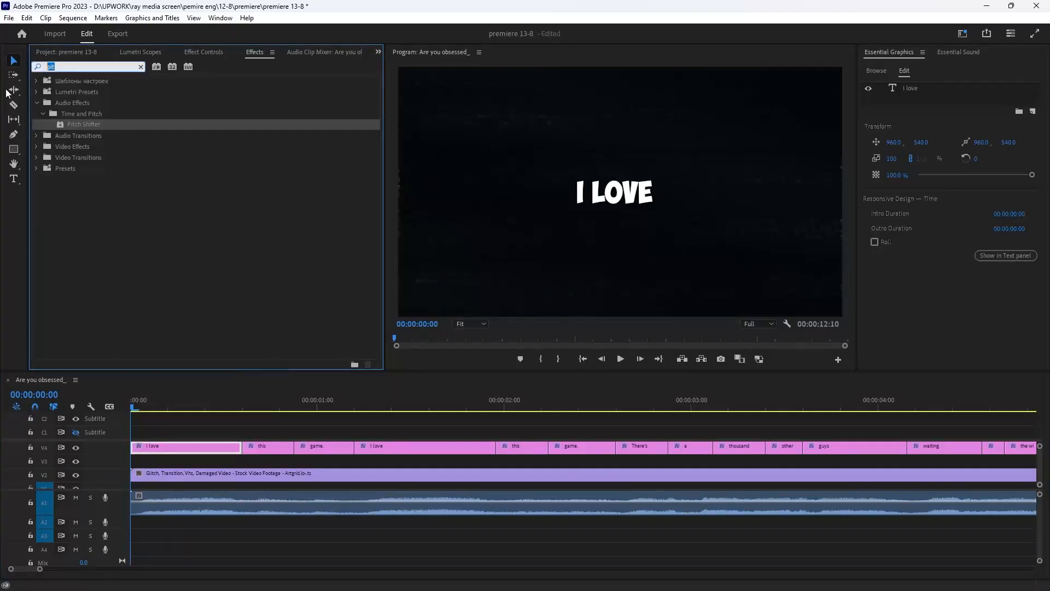
pyautogui.write('trans')
pyautogui.moveTo(85, 189); pyautogui.dragTo(199, 446)
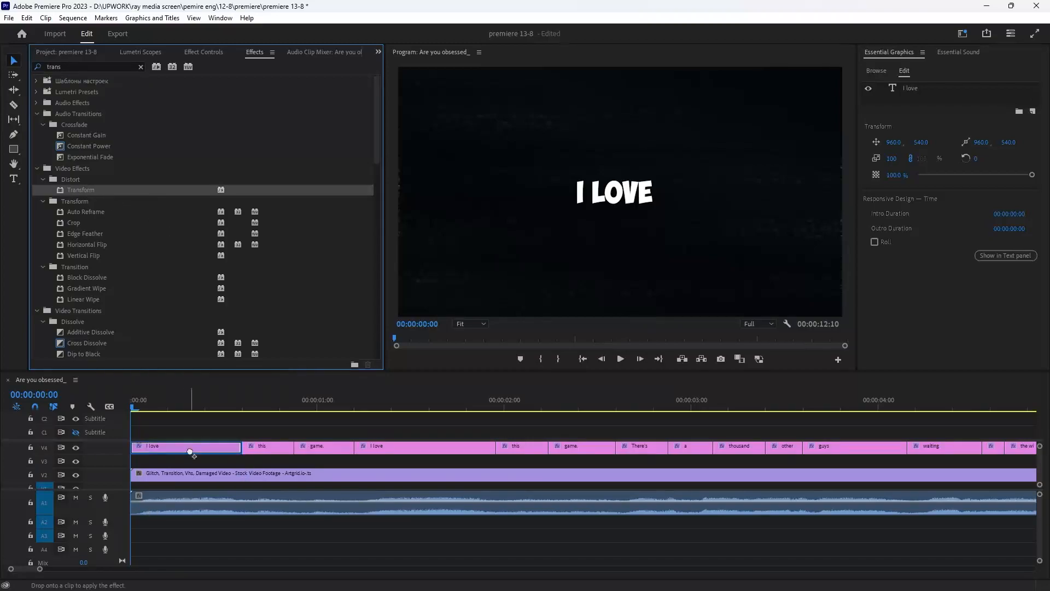
# - Open the first caption's Transform effect controls and set its scale to 123
pyautogui.click(191, 51)
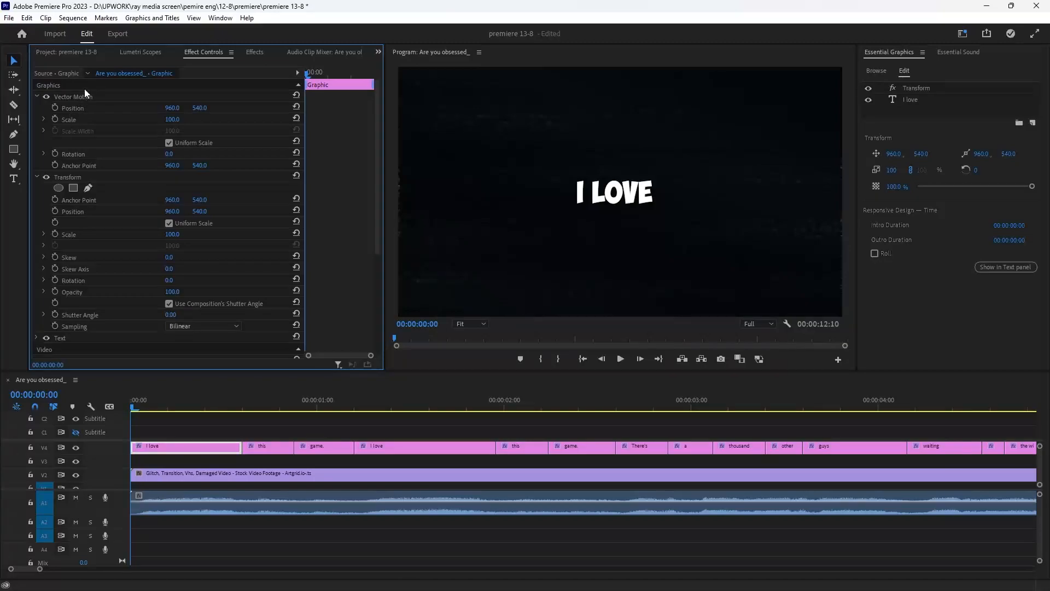
pyautogui.click(89, 177)
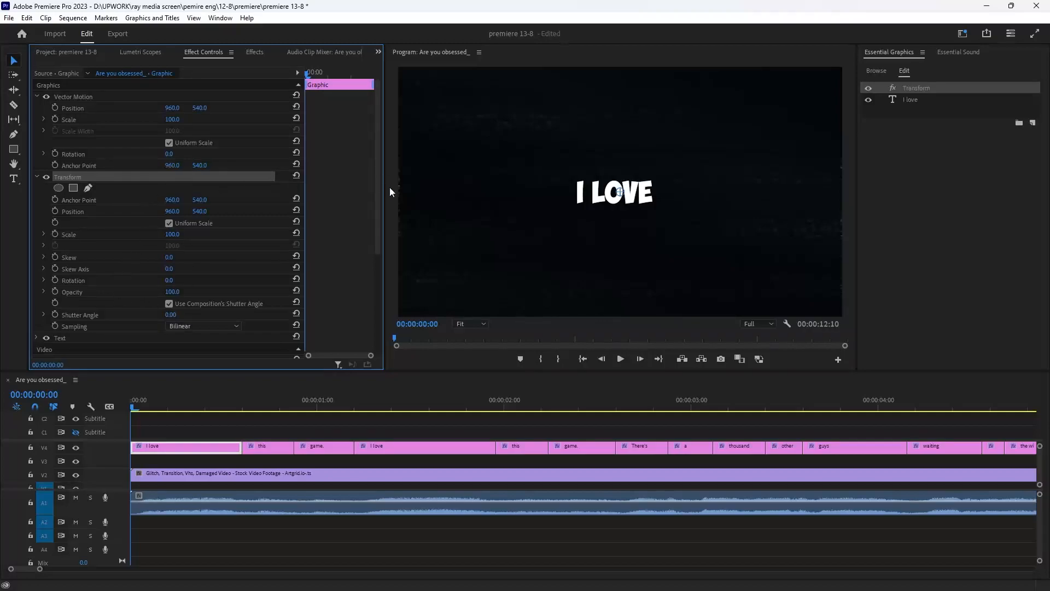
pyautogui.moveTo(174, 236)
pyautogui.mouseDown()
pyautogui.moveTo(141, 235)
pyautogui.moveTo(186, 236)
pyautogui.mouseUp()
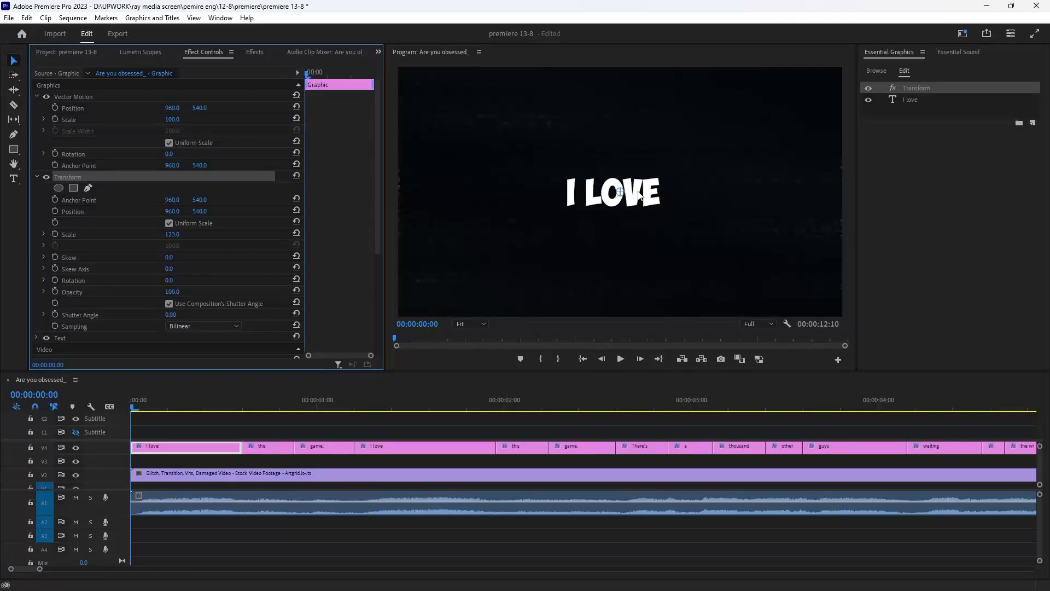
# - Try moving the Transform anchor point and rescaling the caption, then undo those changes
pyautogui.moveTo(621, 193); pyautogui.dragTo(618, 159)
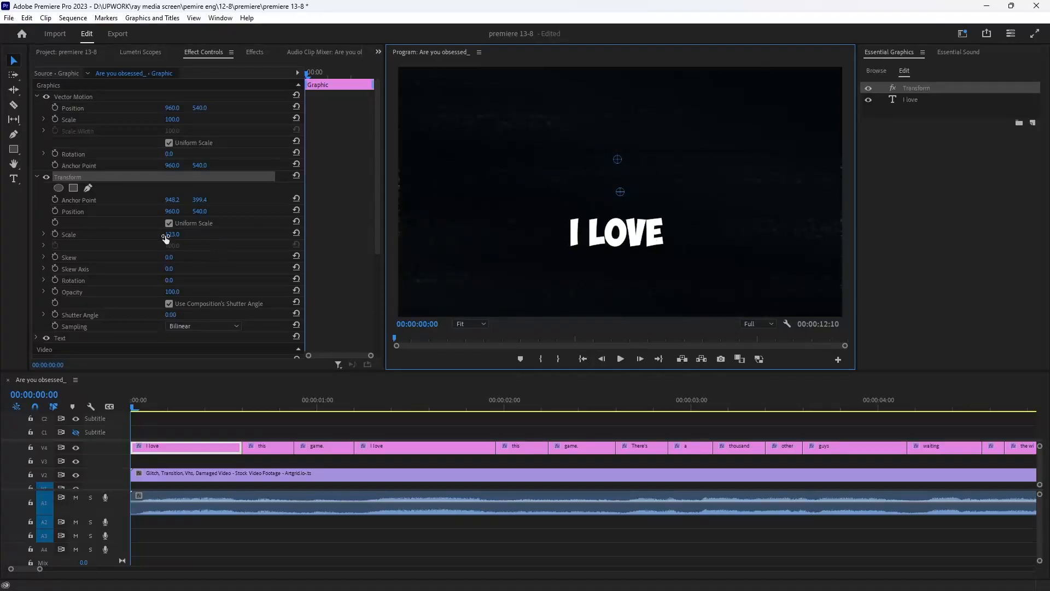
pyautogui.moveTo(178, 235); pyautogui.dragTo(133, 236)
pyautogui.hotkey('ctrl', 'z')
pyautogui.hotkey('ctrl', 'z')
pyautogui.hotkey('ctrl', 'z')
pyautogui.hotkey('ctrl', 'z')
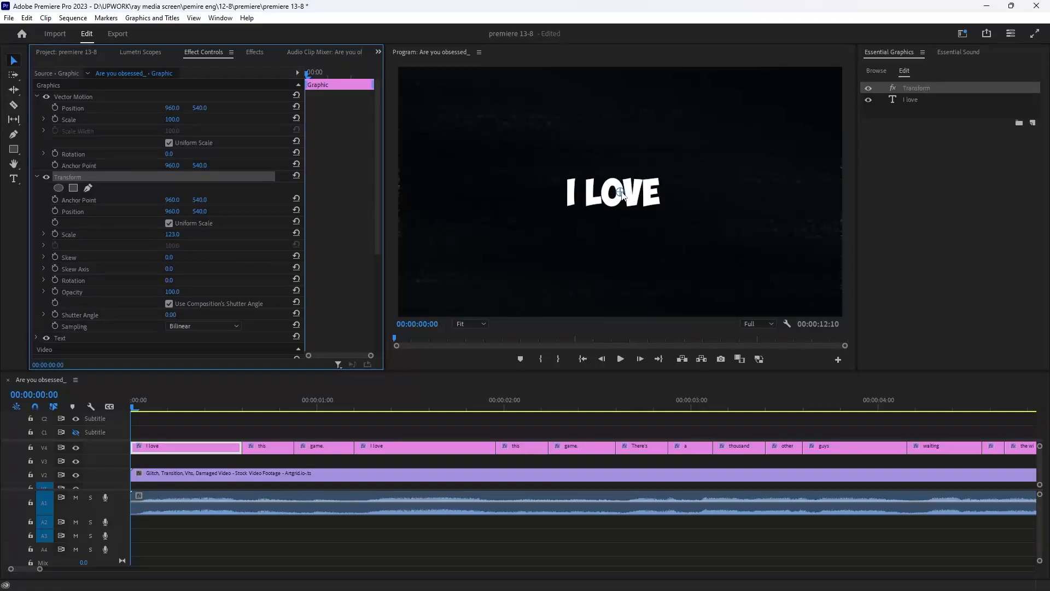
# - Enable scale keyframing on the Transform effect and add a second keyframe a few frames into the caption
pyautogui.moveTo(622, 194); pyautogui.dragTo(621, 195)
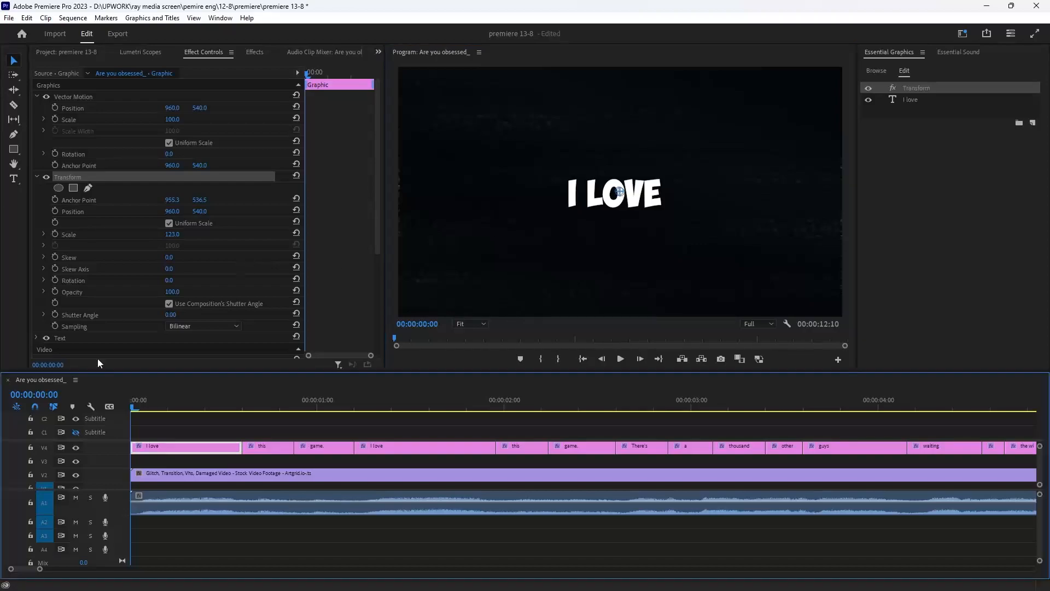
pyautogui.click(55, 235)
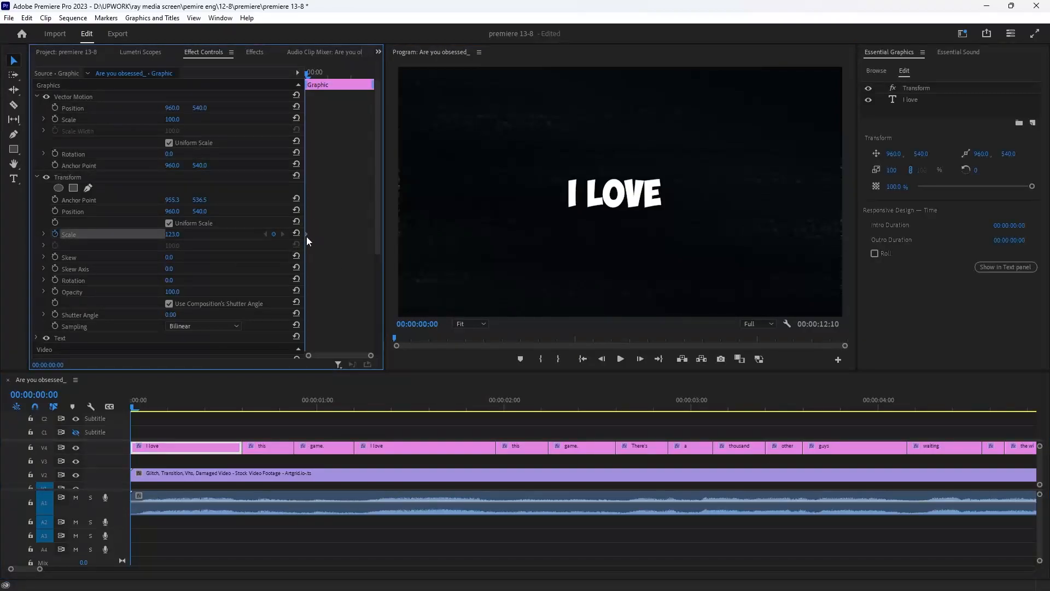
pyautogui.moveTo(309, 233); pyautogui.dragTo(323, 233)
pyautogui.moveTo(173, 234); pyautogui.dragTo(160, 234)
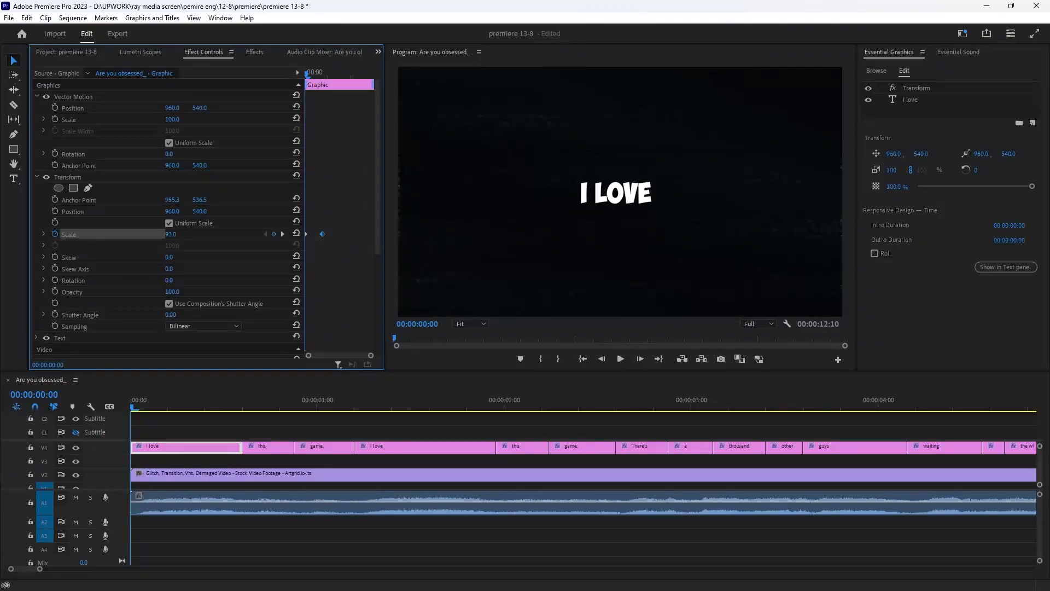
# - Set the Transform scale at the caption's start to 0 so the text pops in
pyautogui.click(172, 234)
pyautogui.click(180, 234)
pyautogui.doubleClick(172, 233)
pyautogui.write('0')
pyautogui.click(344, 207)
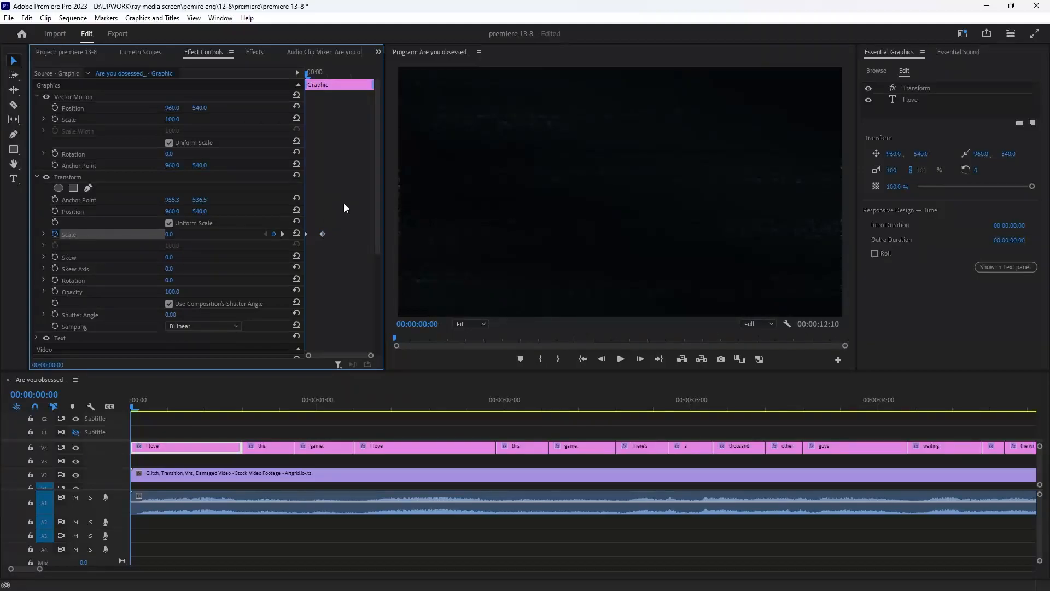
# - Preview the first caption's scale pop-in animation
pyautogui.press('space')
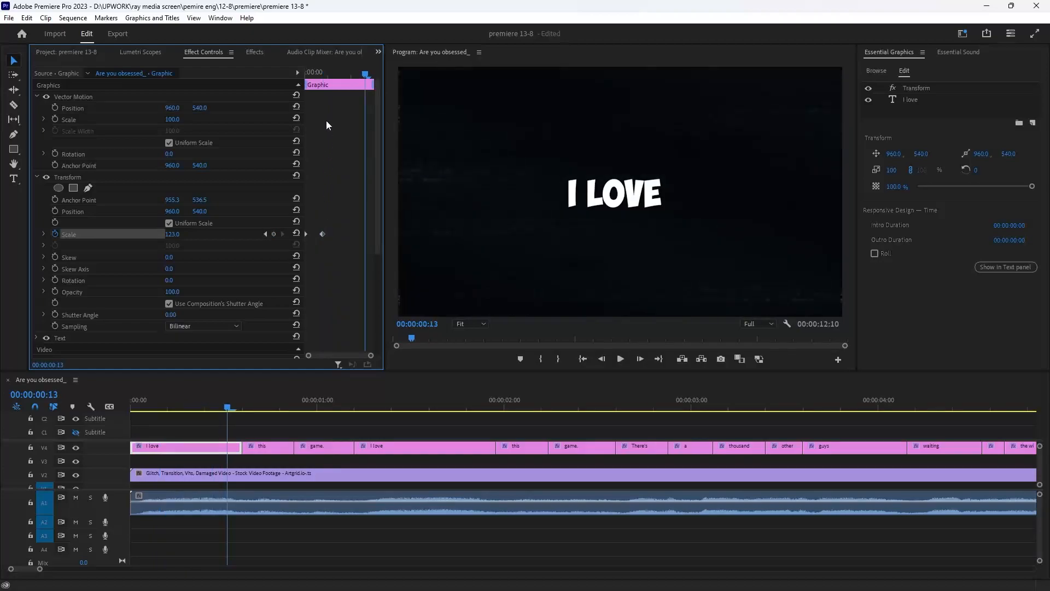
pyautogui.moveTo(330, 74); pyautogui.dragTo(300, 101)
pyautogui.press('space')
pyautogui.press('space')
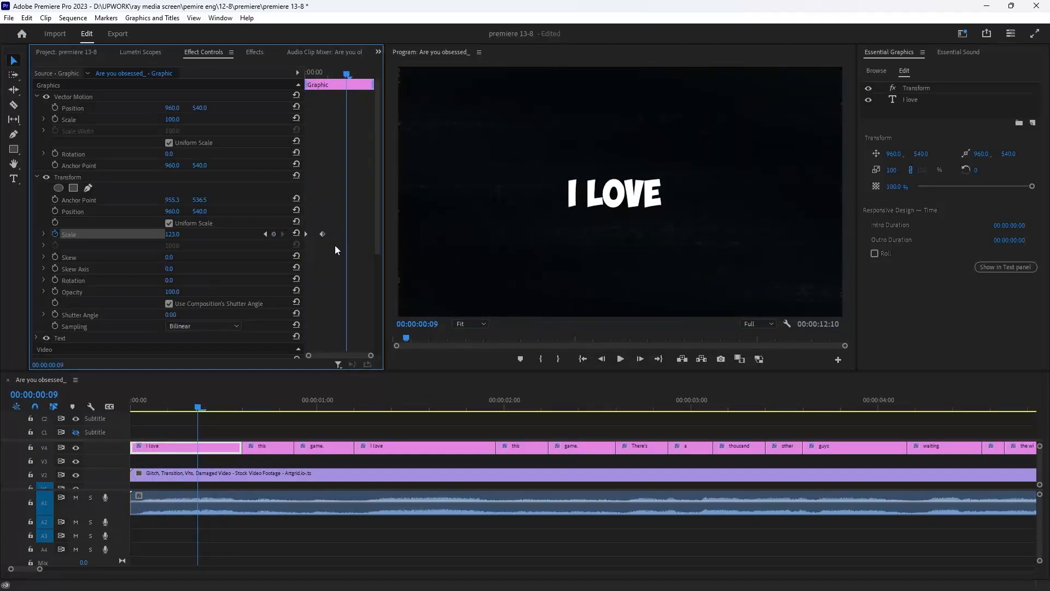
# - Apply Ease In to the second scale keyframe of the first caption's Transform effect
pyautogui.rightClick(323, 236)
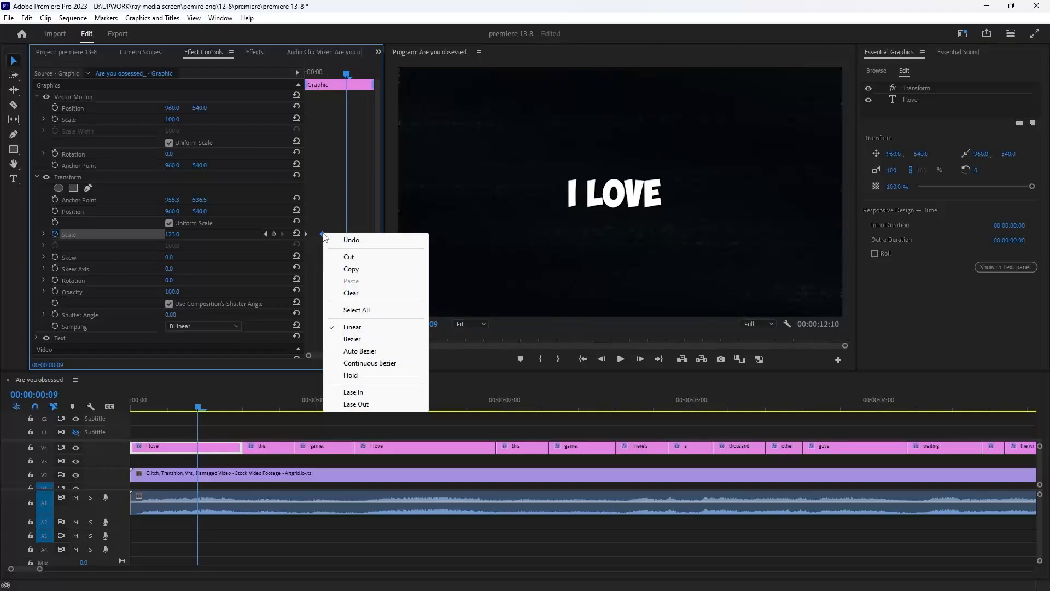
pyautogui.click(352, 392)
pyautogui.press('Home')
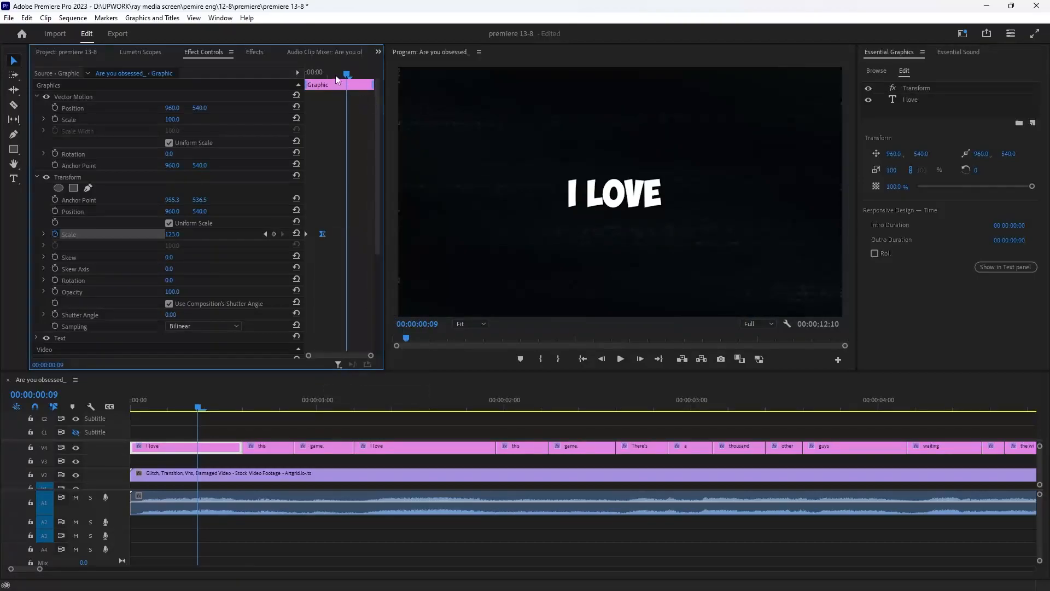
pyautogui.moveTo(336, 86)
pyautogui.mouseDown()
pyautogui.moveTo(352, 86)
pyautogui.moveTo(304, 93)
pyautogui.moveTo(337, 88)
pyautogui.mouseUp()
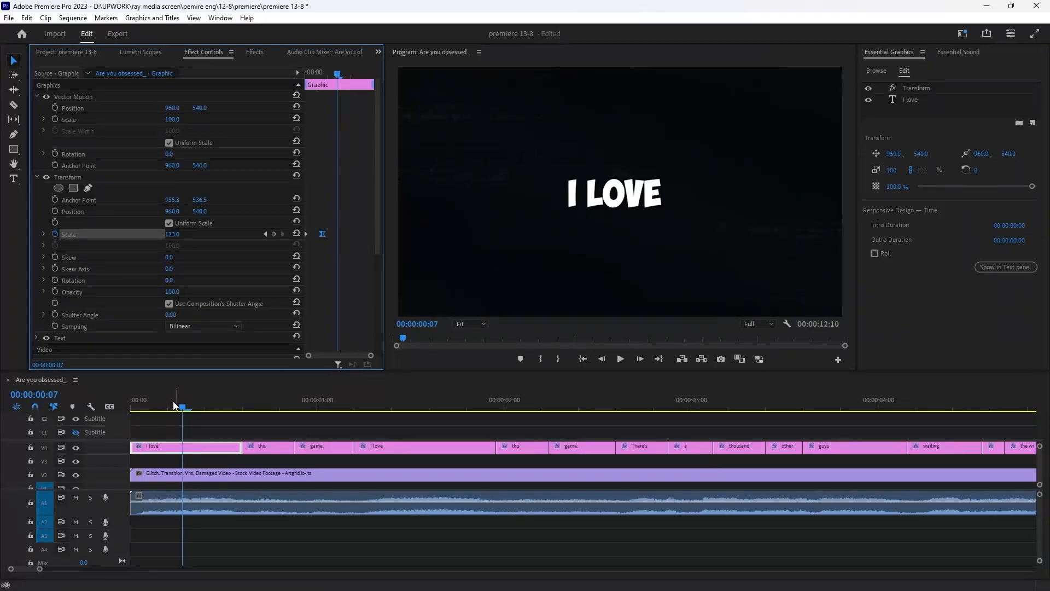
pyautogui.moveTo(174, 405); pyautogui.dragTo(138, 408)
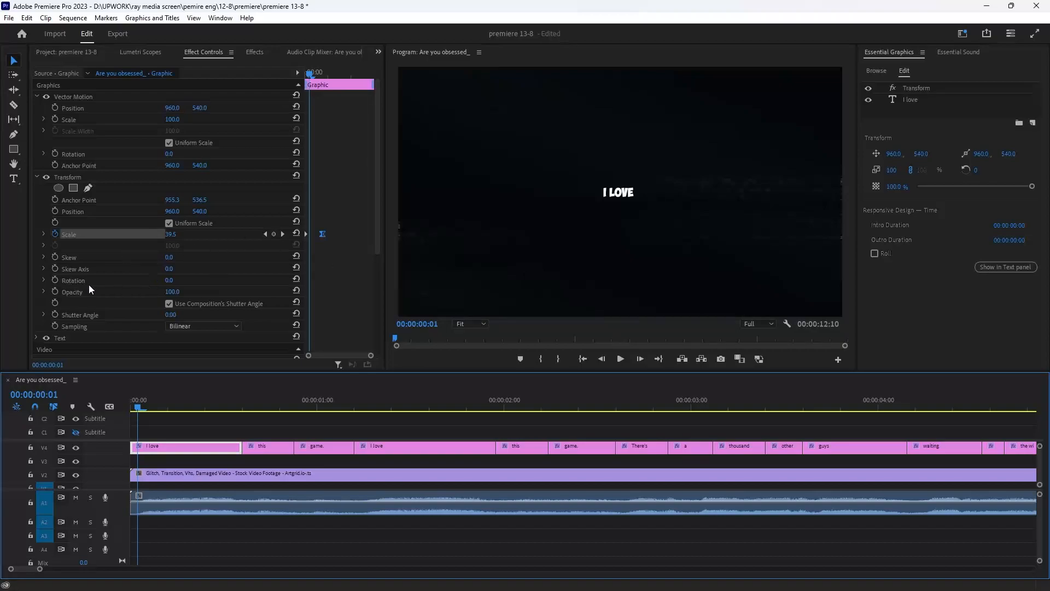
# - Turn off Use Composition's Shutter Angle and set the Transform Shutter Angle to 360 for motion blur
pyautogui.click(168, 304)
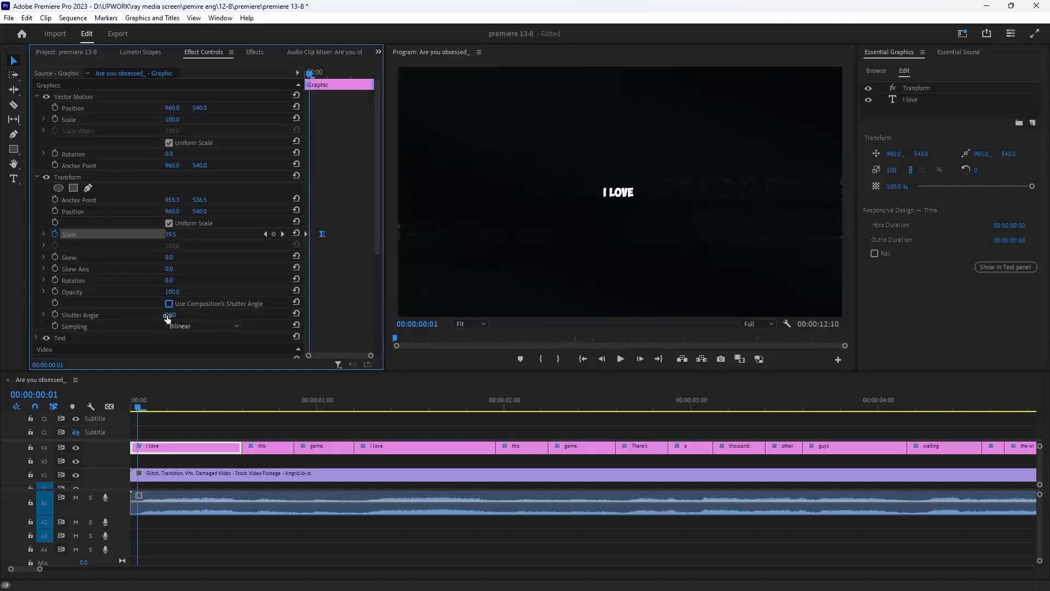
pyautogui.moveTo(167, 319); pyautogui.dragTo(181, 313)
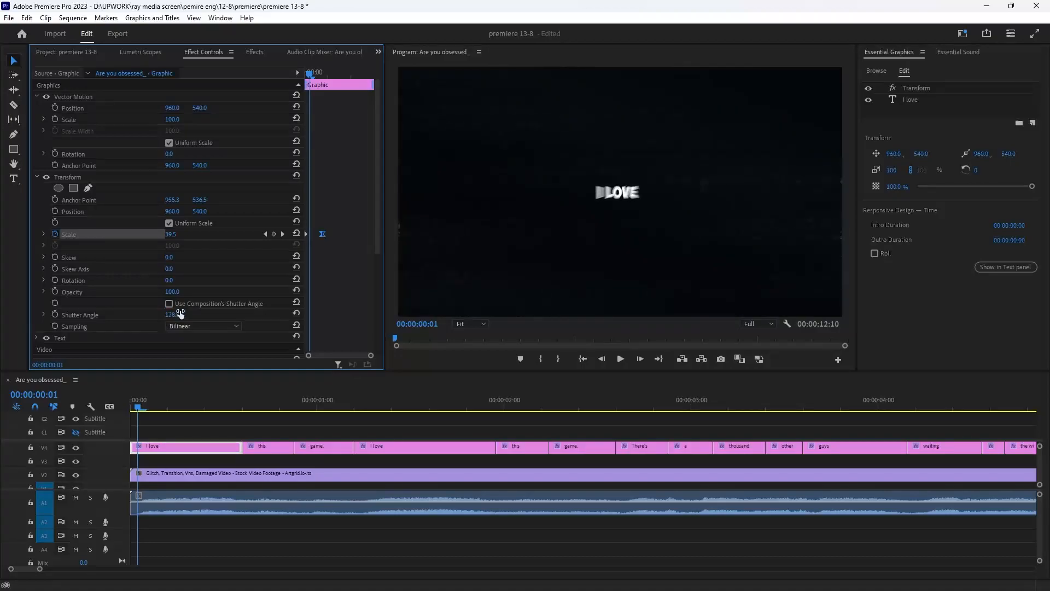
pyautogui.moveTo(309, 72); pyautogui.dragTo(286, 116)
# - Play back the first caption's pop-in animation with motion blur
pyautogui.press('space')
pyautogui.press('space')
pyautogui.press('space')
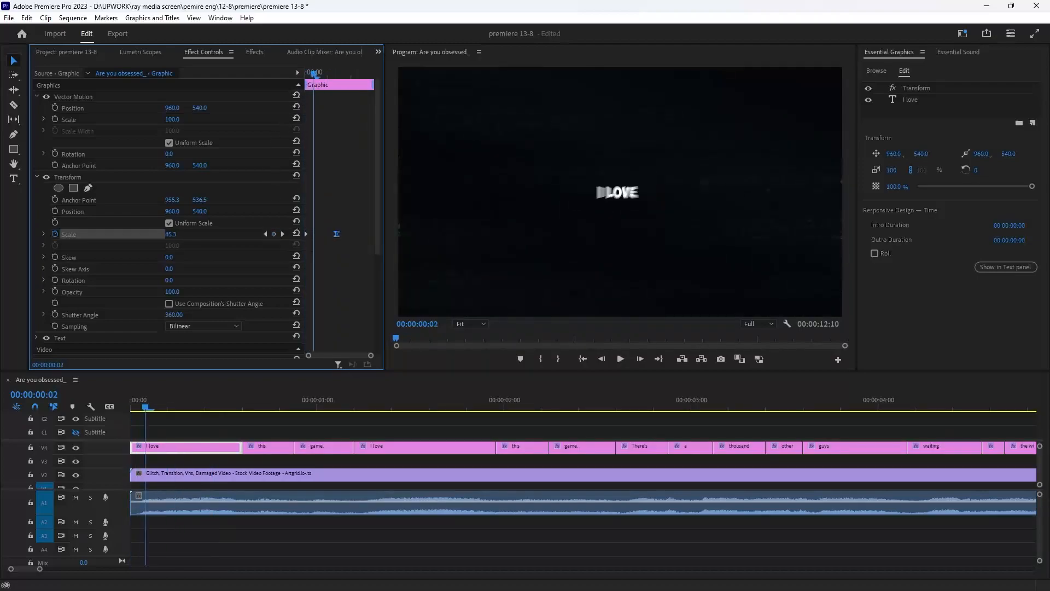
pyautogui.press('space')
pyautogui.moveTo(355, 75); pyautogui.dragTo(300, 104)
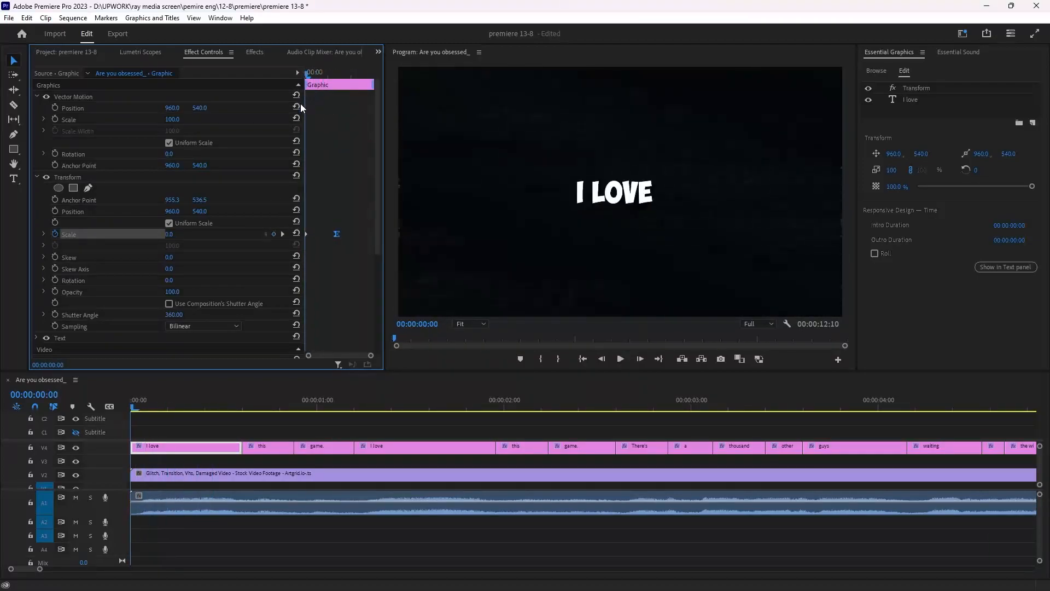
pyautogui.press('space')
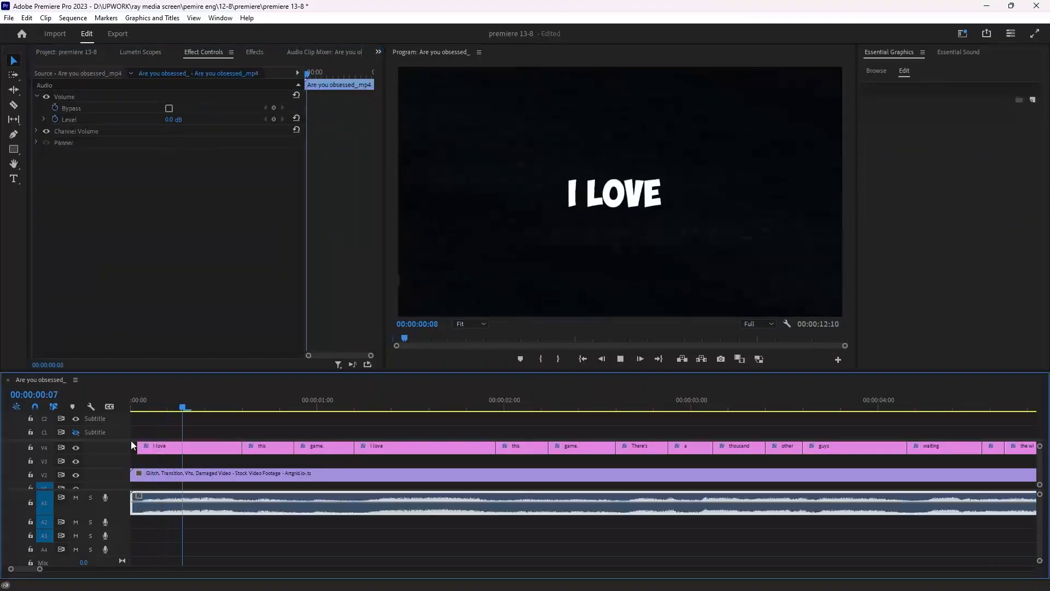
pyautogui.press('space')
pyautogui.moveTo(189, 401); pyautogui.dragTo(136, 475)
pyautogui.press('space')
pyautogui.press('space')
pyautogui.press('space')
pyautogui.press('space')
# - Copy the first caption's Transform effect and paste it onto all the other caption clips
pyautogui.click(171, 448)
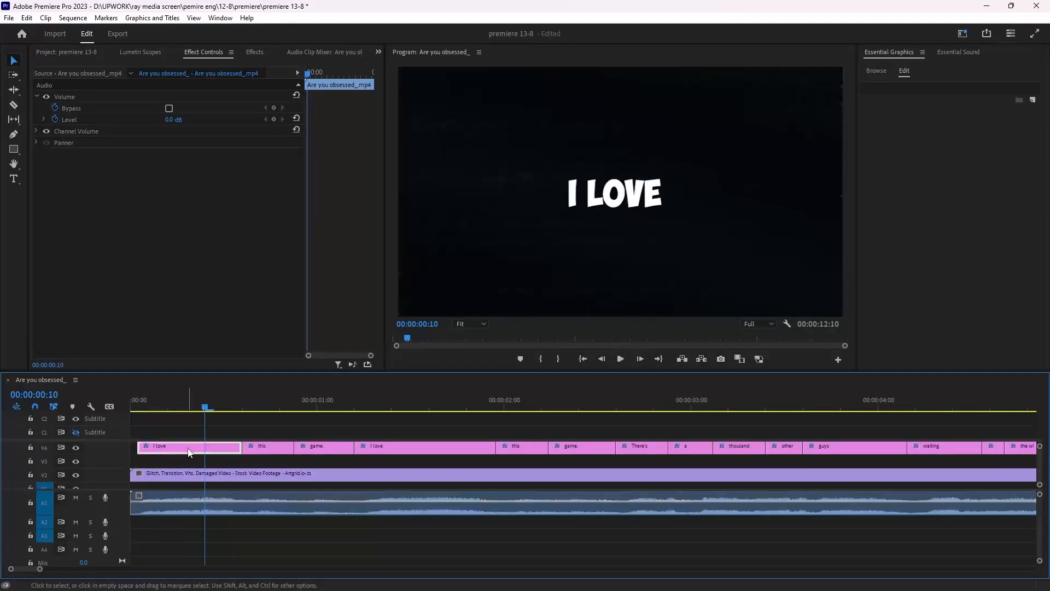
pyautogui.click(80, 176)
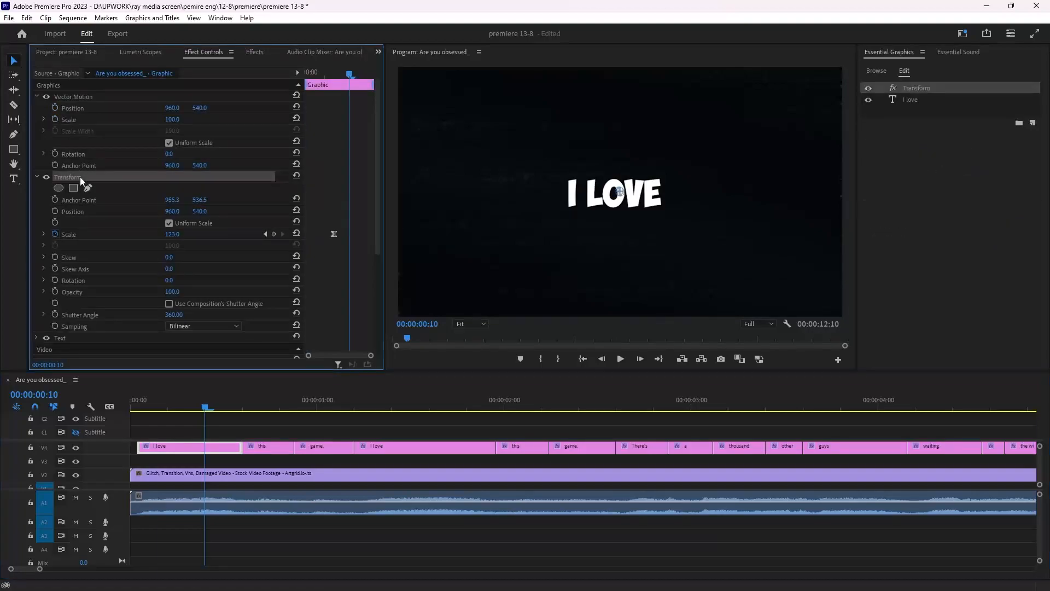
pyautogui.click(309, 458)
pyautogui.press('-')
pyautogui.press('-')
pyautogui.press('-')
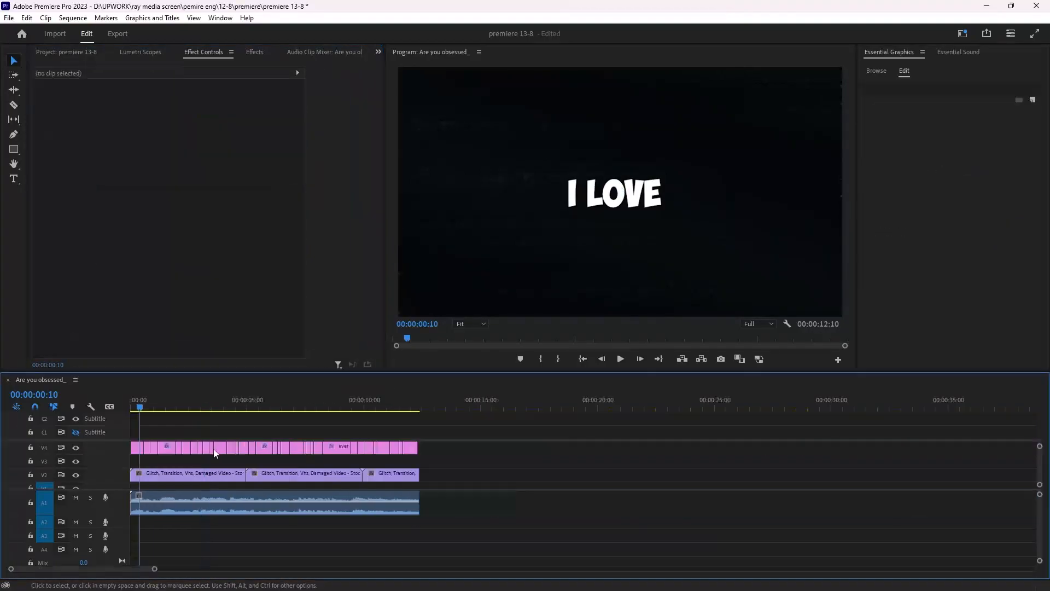
pyautogui.click(137, 449)
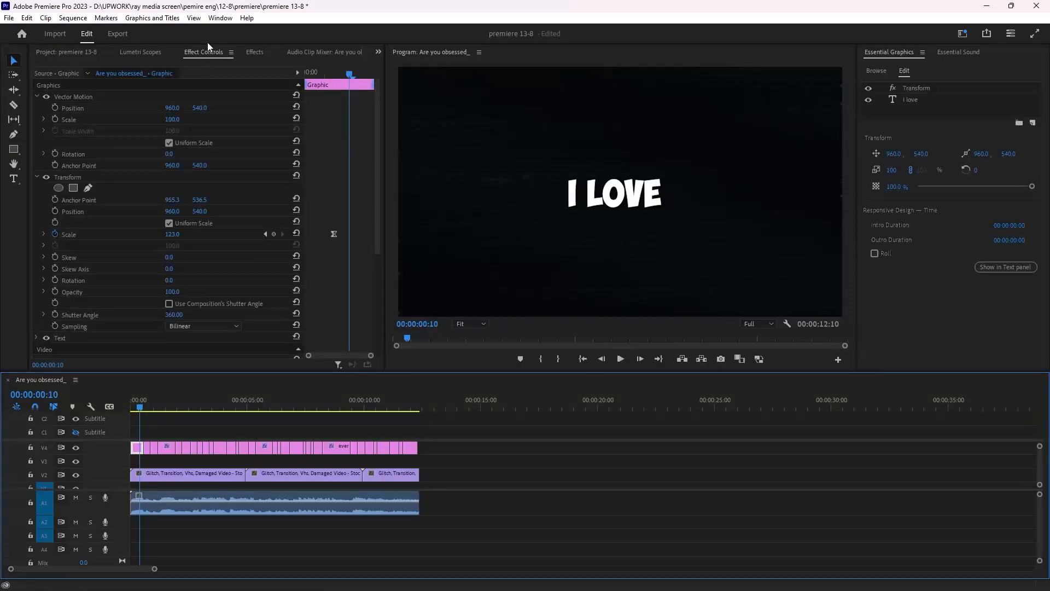
pyautogui.click(73, 176)
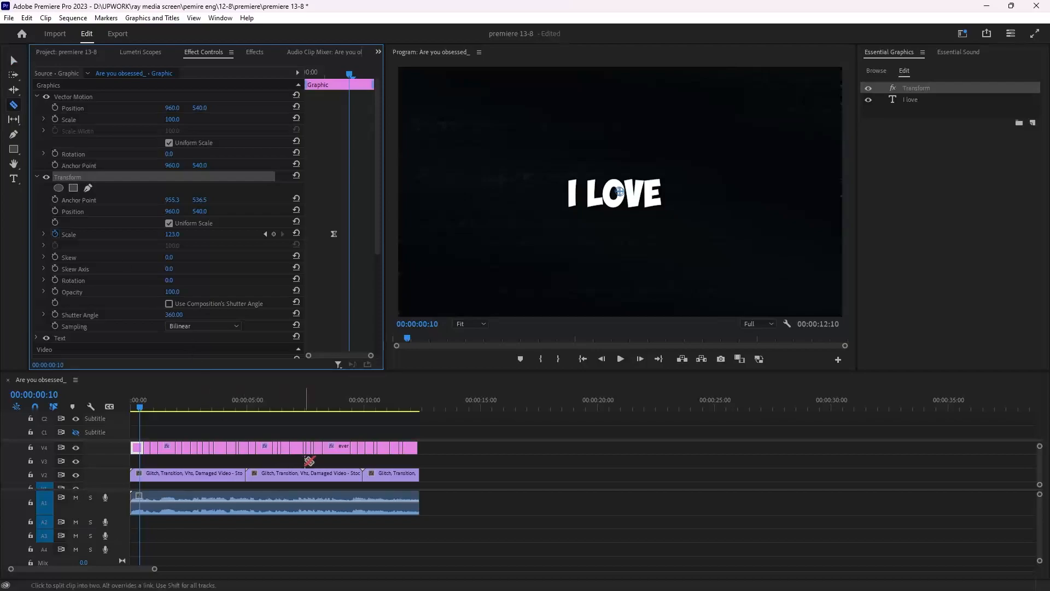
pyautogui.moveTo(453, 453); pyautogui.dragTo(148, 450)
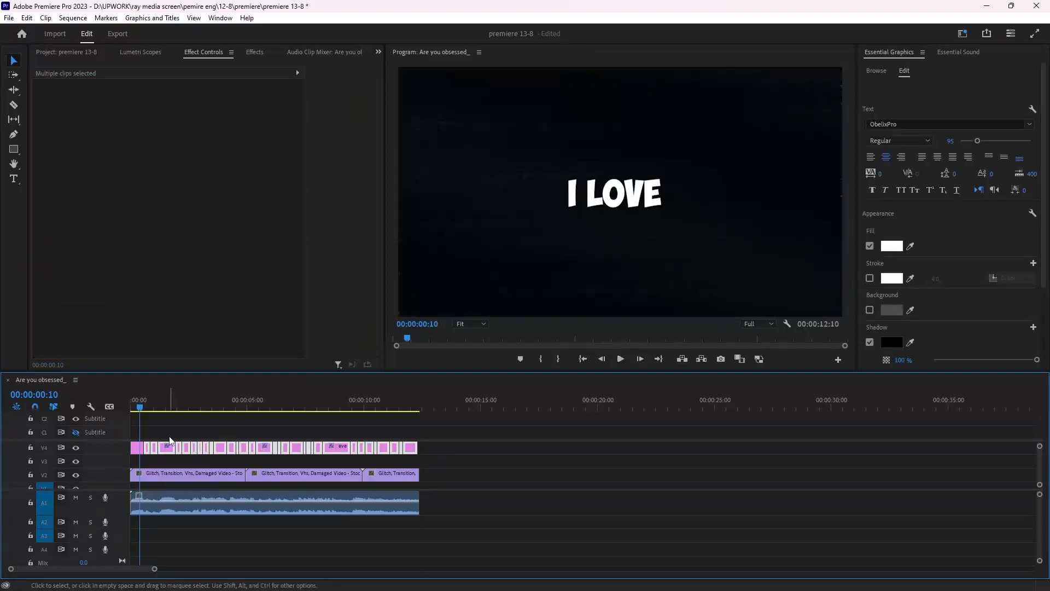
pyautogui.press('space')
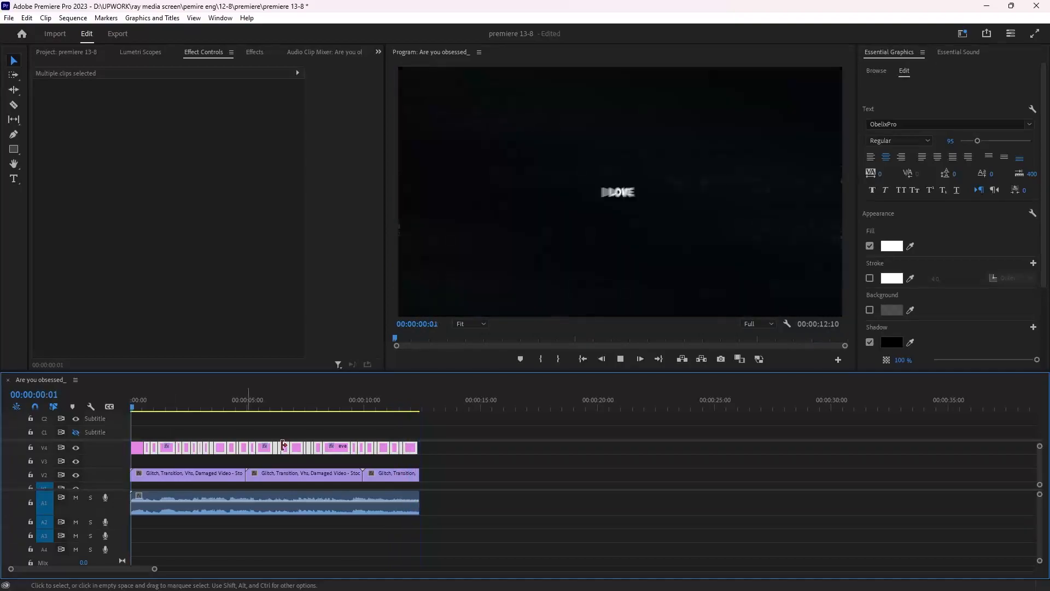
# - Remove the scale keyframes from the "obsessed" caption's Transform effect
pyautogui.click(307, 502)
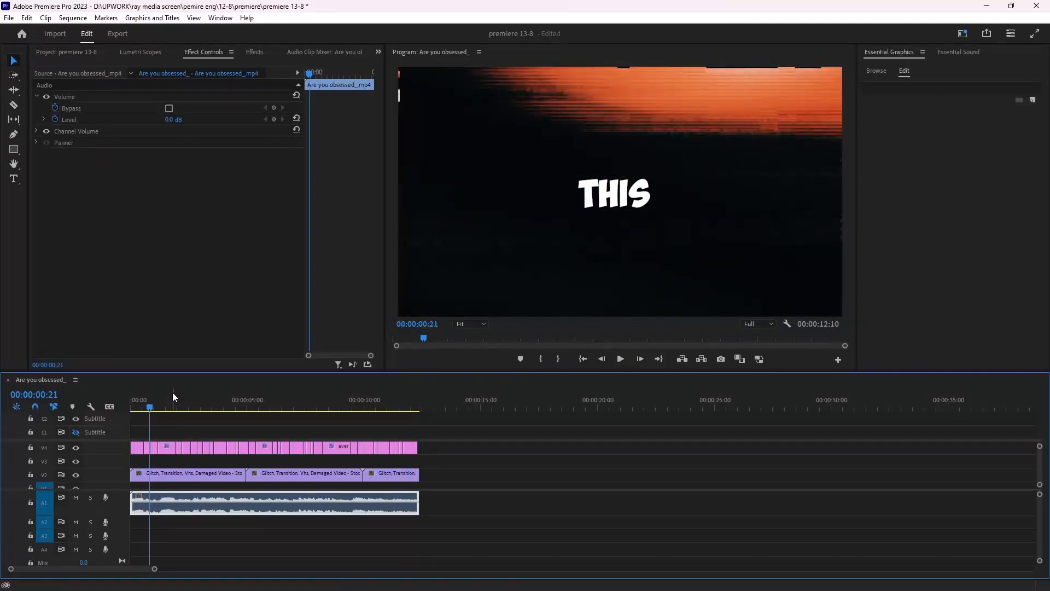
pyautogui.click(264, 393)
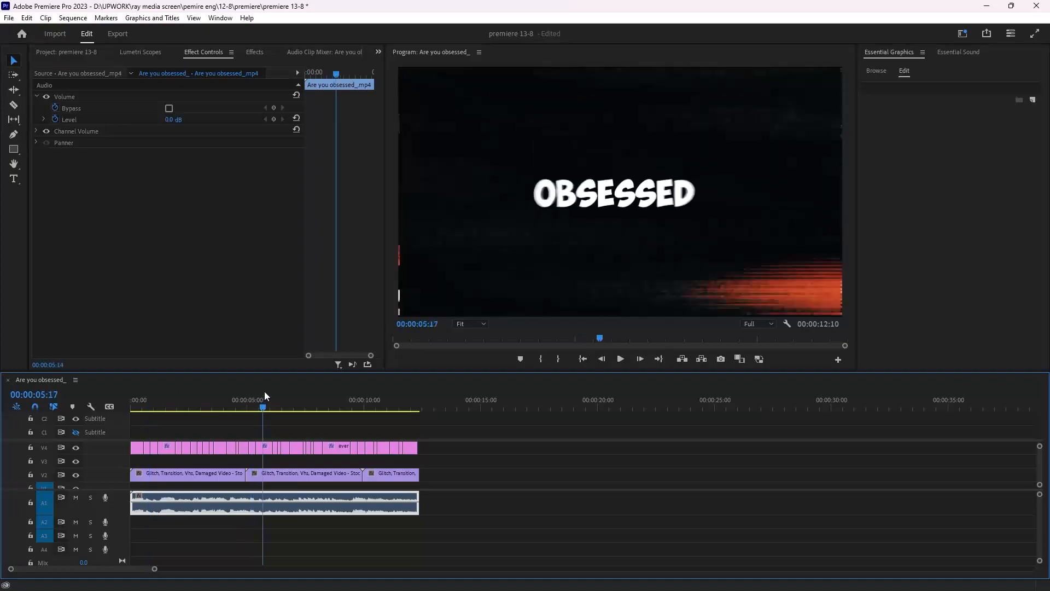
pyautogui.click(264, 447)
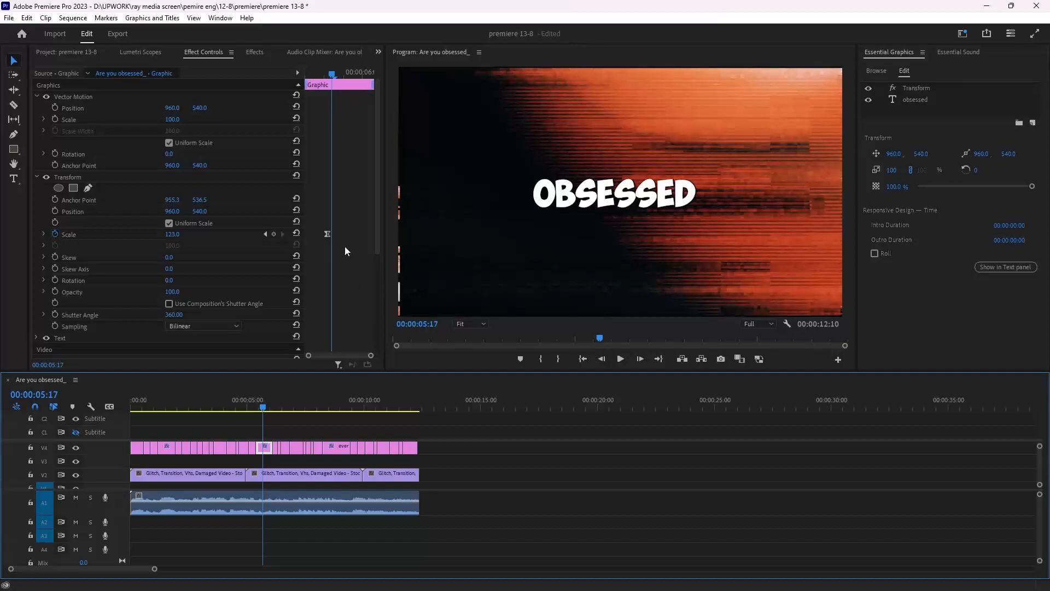
pyautogui.click(58, 236)
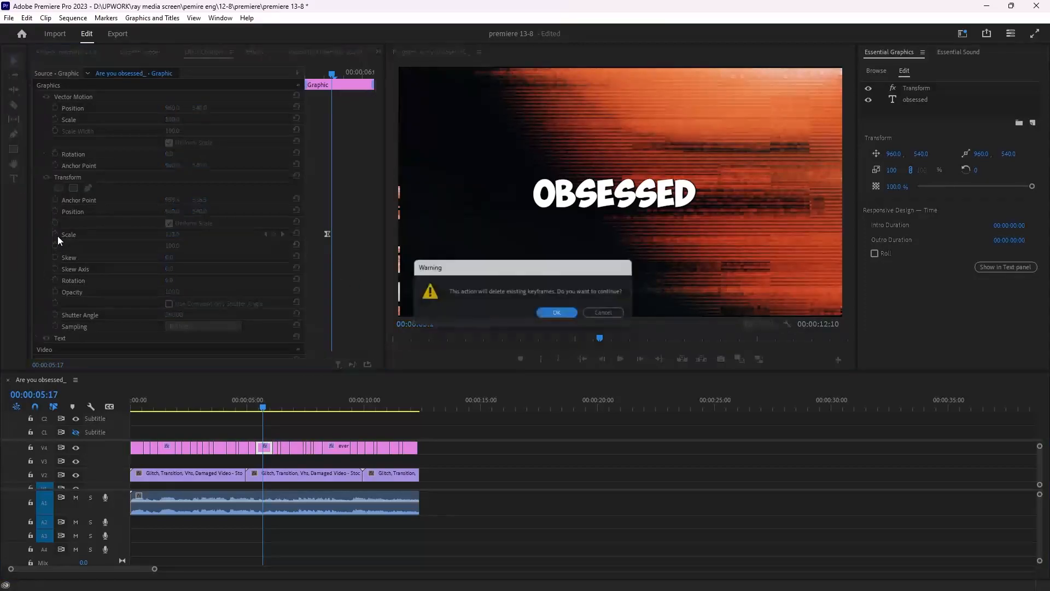
pyautogui.press('Return')
# - Keyframe the "obsessed" caption's Transform position at its current spot and set X to -535 a few frames earlier
pyautogui.click(55, 212)
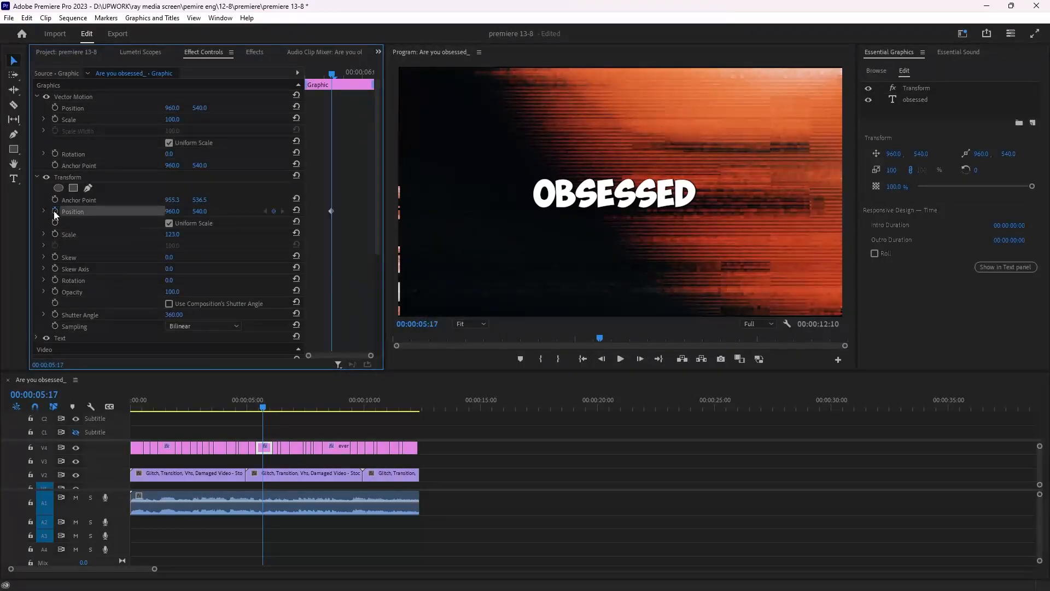
pyautogui.moveTo(331, 74); pyautogui.dragTo(297, 71)
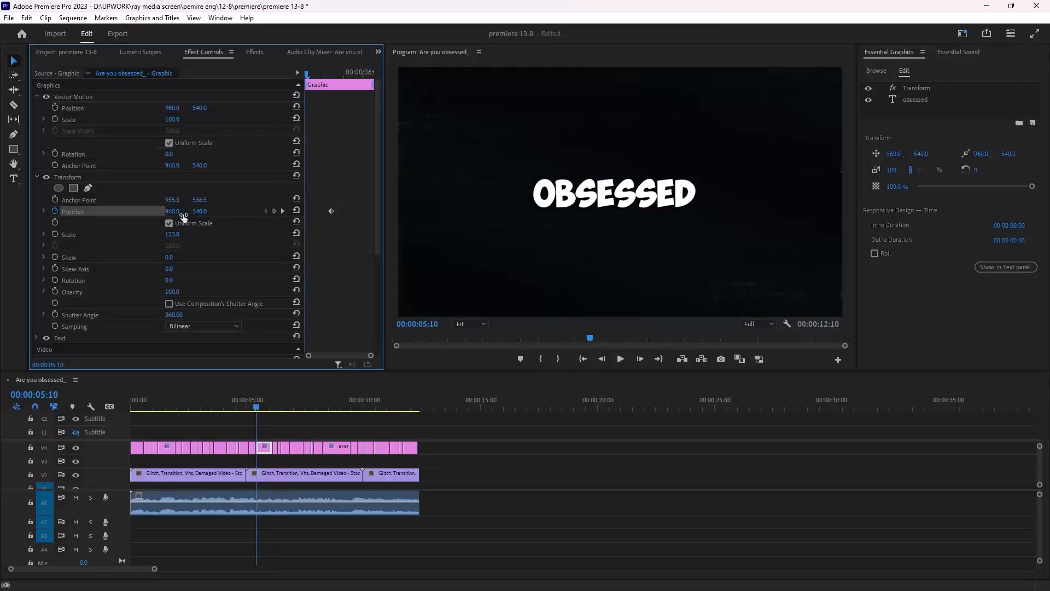
pyautogui.moveTo(183, 216); pyautogui.dragTo(104, 216)
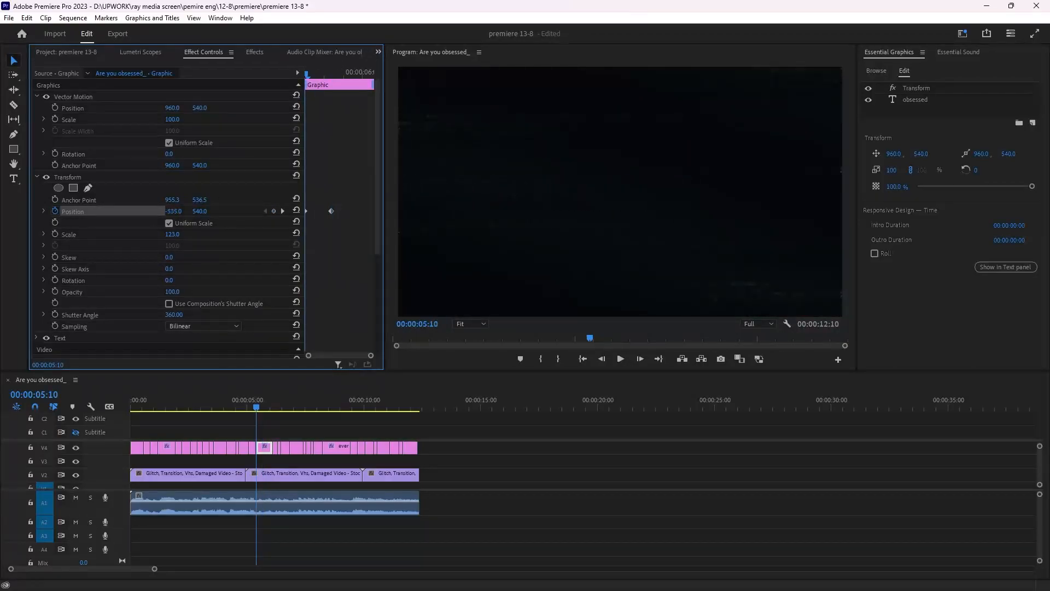
pyautogui.press('space')
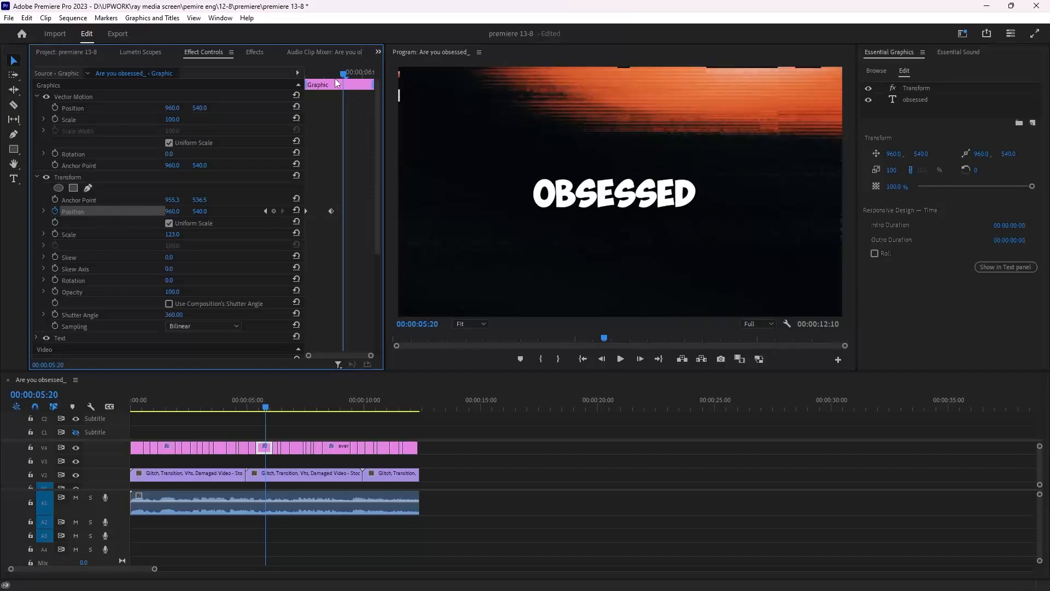
# - Apply Ease Out to the final position keyframe and adjust its velocity curve handle
pyautogui.rightClick(330, 210)
pyautogui.moveTo(395, 309)
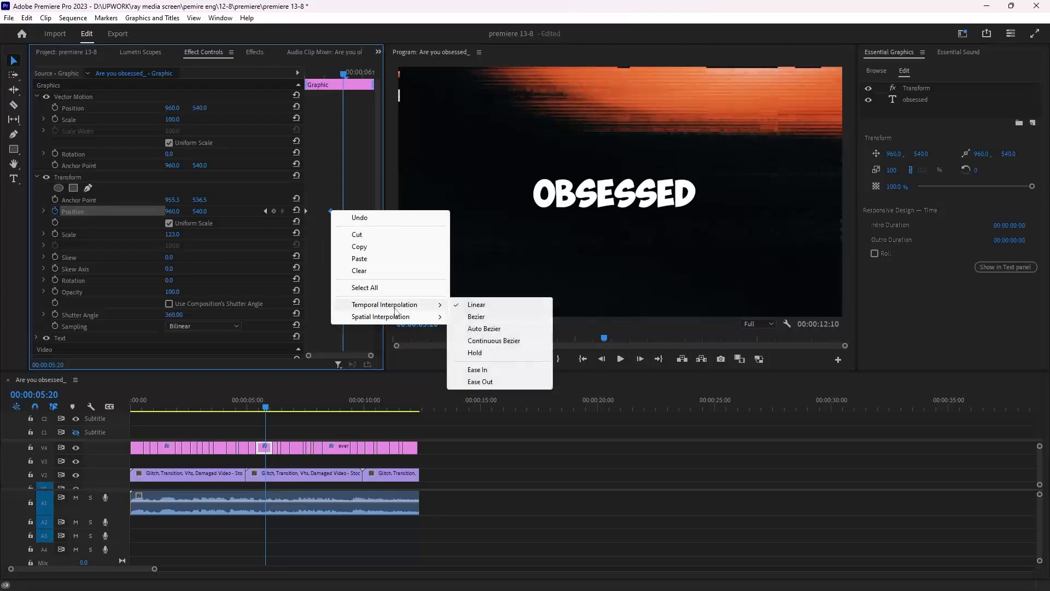
pyautogui.click(479, 381)
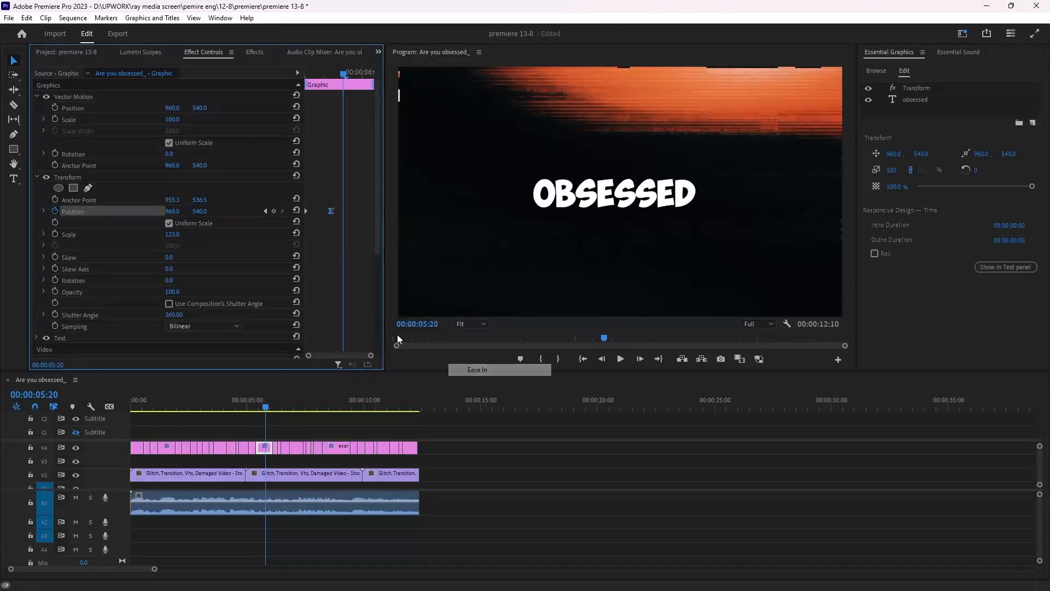
pyautogui.click(44, 211)
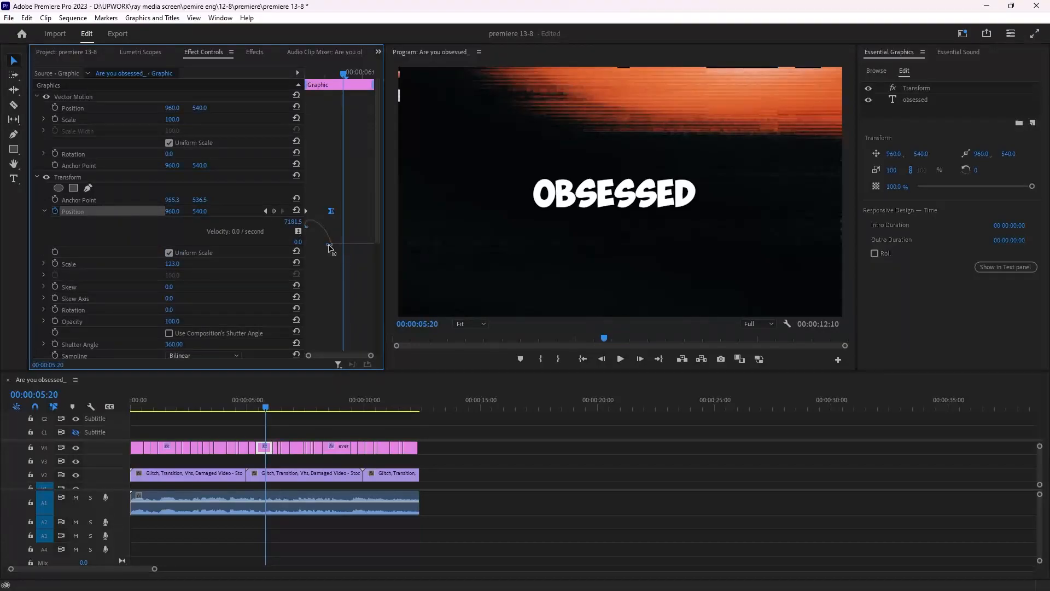
pyautogui.moveTo(329, 246); pyautogui.dragTo(319, 245)
# - Set the starting X position of the slide-in to -1050 and preview it
pyautogui.moveTo(343, 74); pyautogui.dragTo(302, 142)
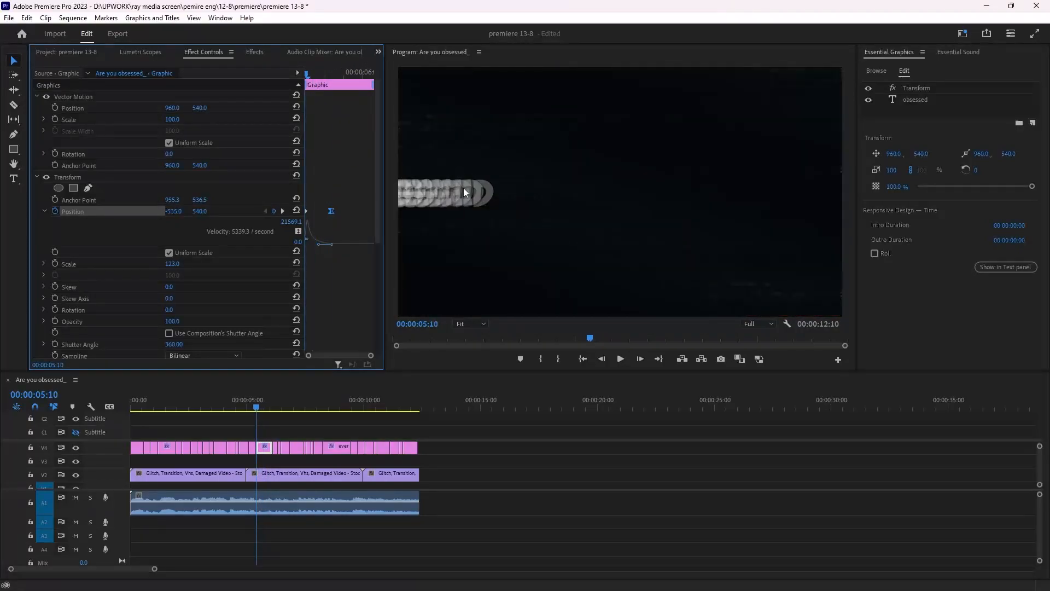
pyautogui.moveTo(163, 212); pyautogui.dragTo(60, 212)
pyautogui.moveTo(153, 213); pyautogui.dragTo(127, 221)
pyautogui.press('space')
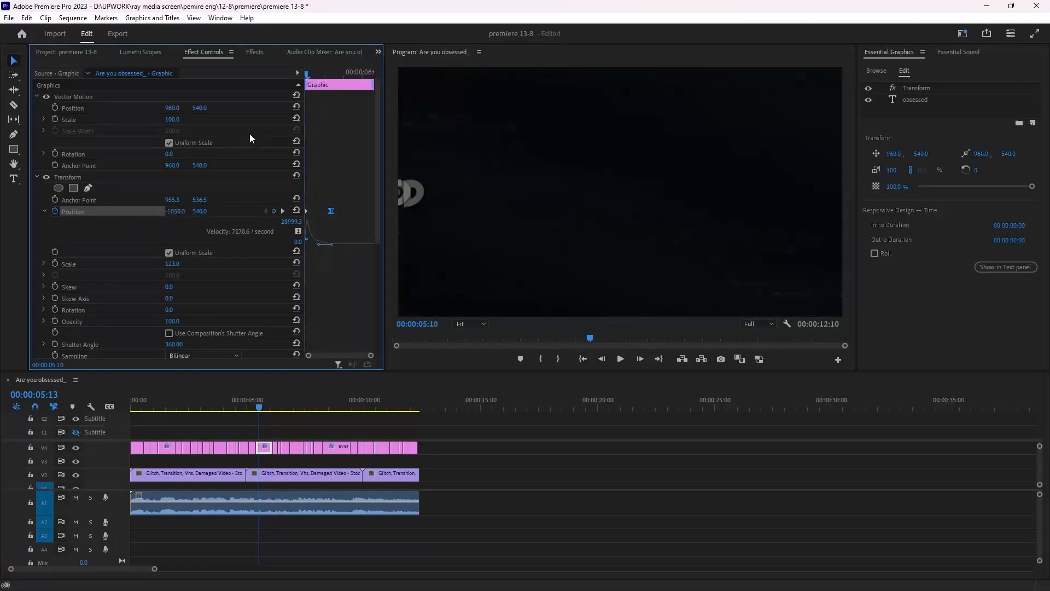
pyautogui.press('space')
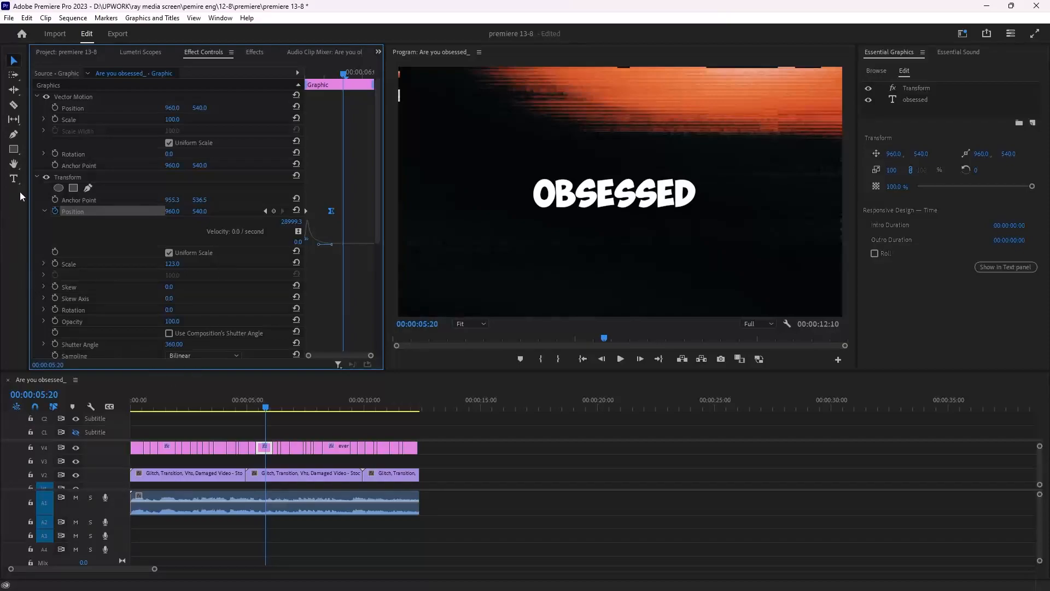
# - Replace the "every time." caption's Transform effect with the slide-in Transform copied from "obsessed"
pyautogui.click(59, 178)
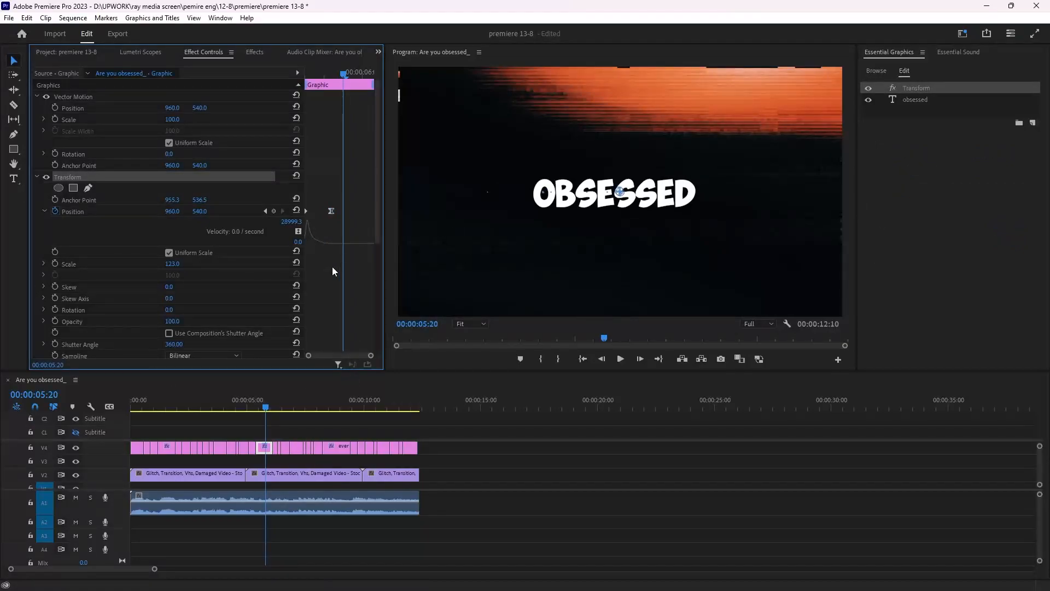
pyautogui.click(337, 447)
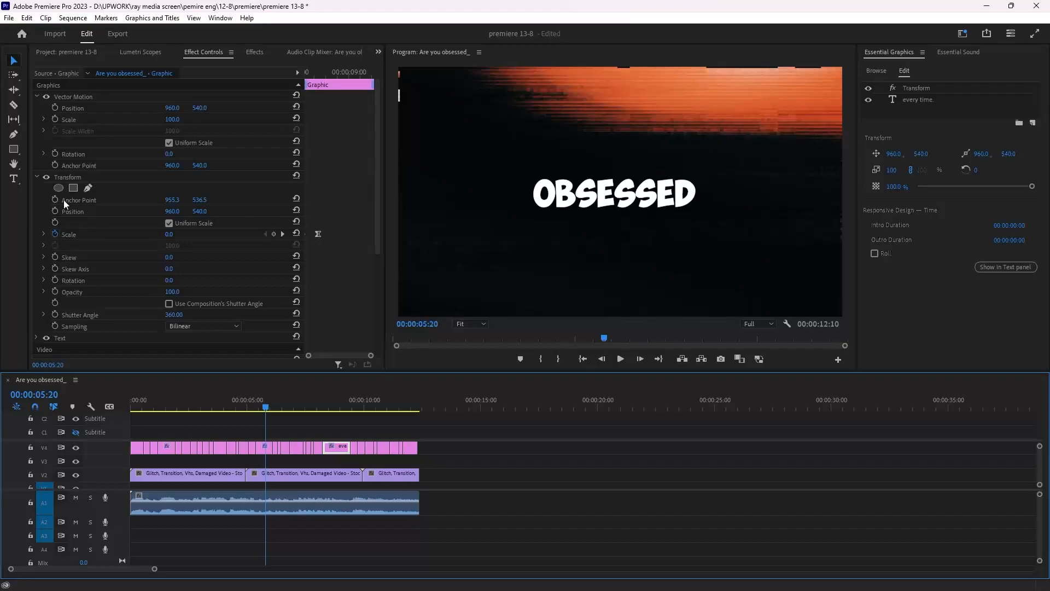
pyautogui.click(68, 177)
pyautogui.press('Delete')
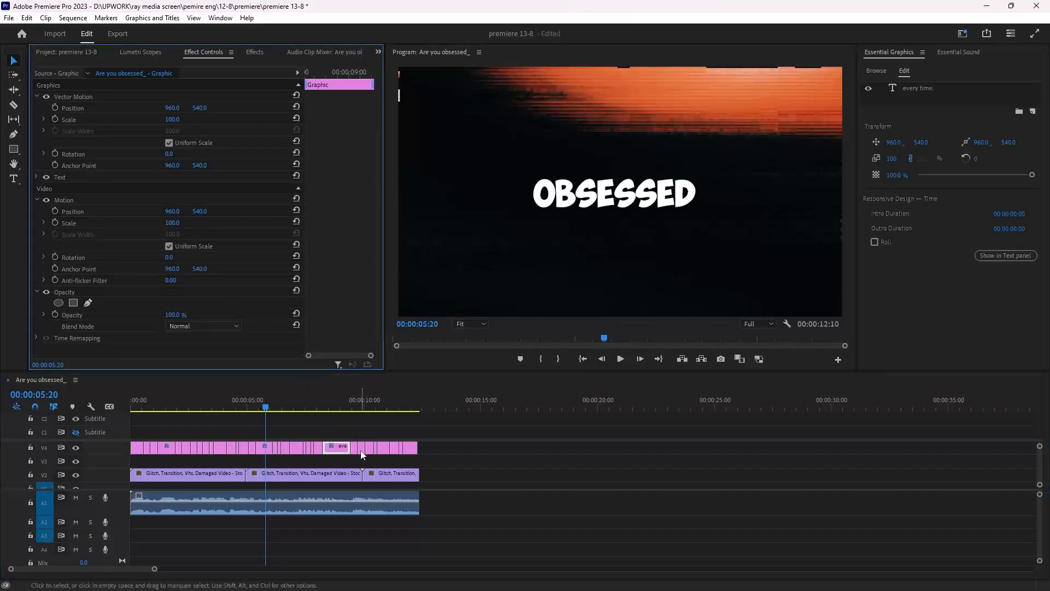
pyautogui.hotkey('ctrl', 'v')
# - Preview the caption animations around the "talent" and "every time." captions
pyautogui.click(315, 405)
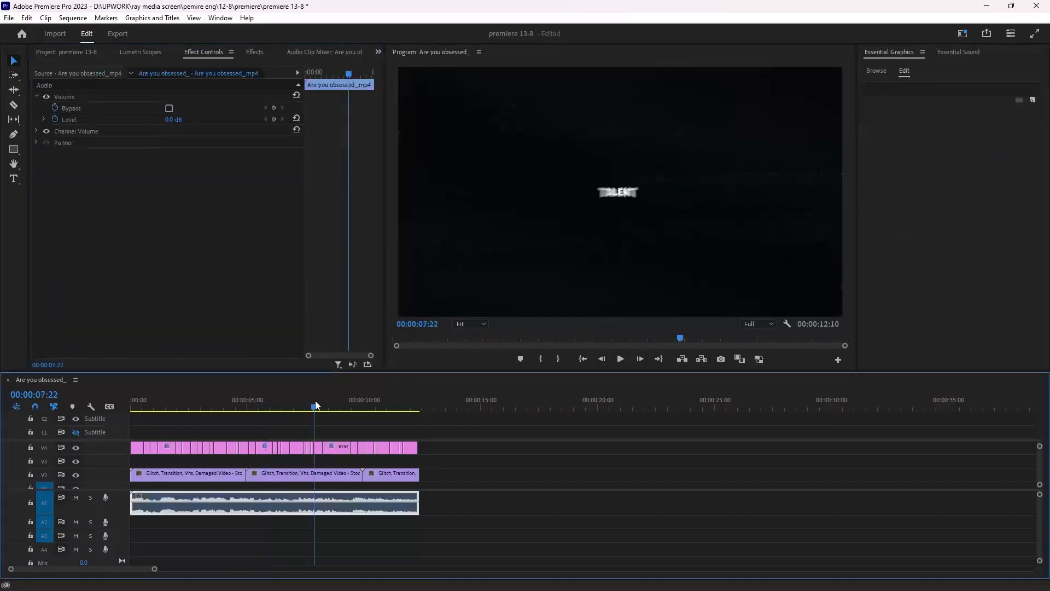
pyautogui.press('space')
pyautogui.press('space')
pyautogui.moveTo(333, 407); pyautogui.dragTo(319, 425)
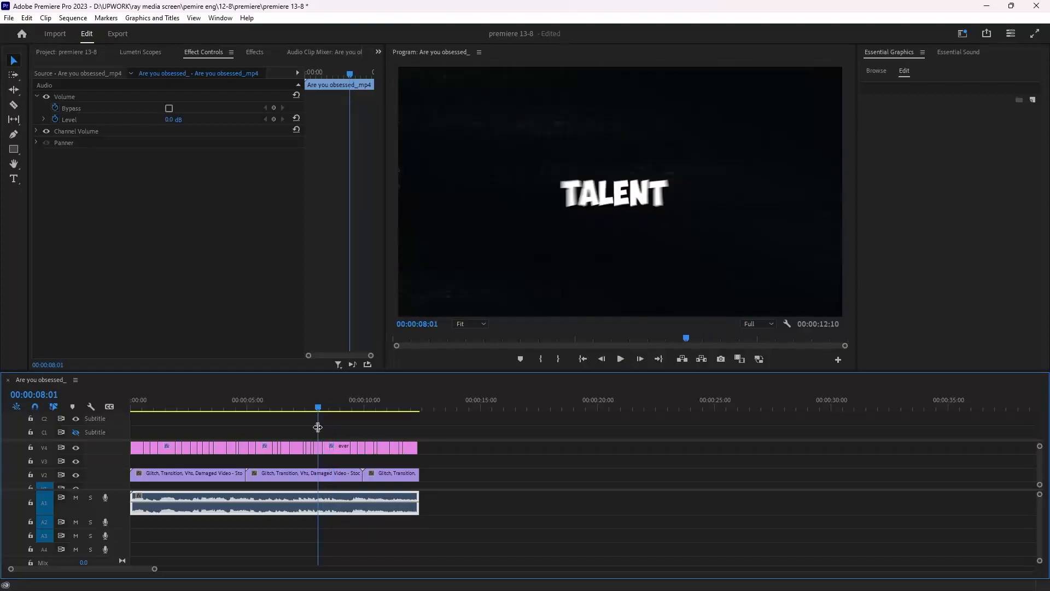
pyautogui.press('space')
pyautogui.press('space')
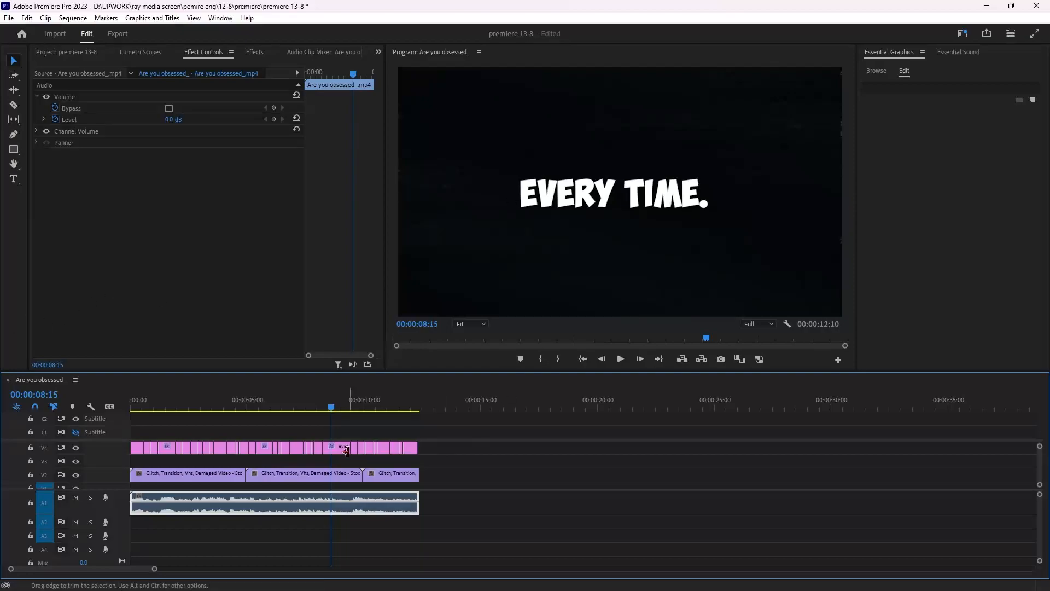
# - Select all caption clips on the top video track and nest them into a single nested sequence
pyautogui.moveTo(453, 459); pyautogui.dragTo(83, 446)
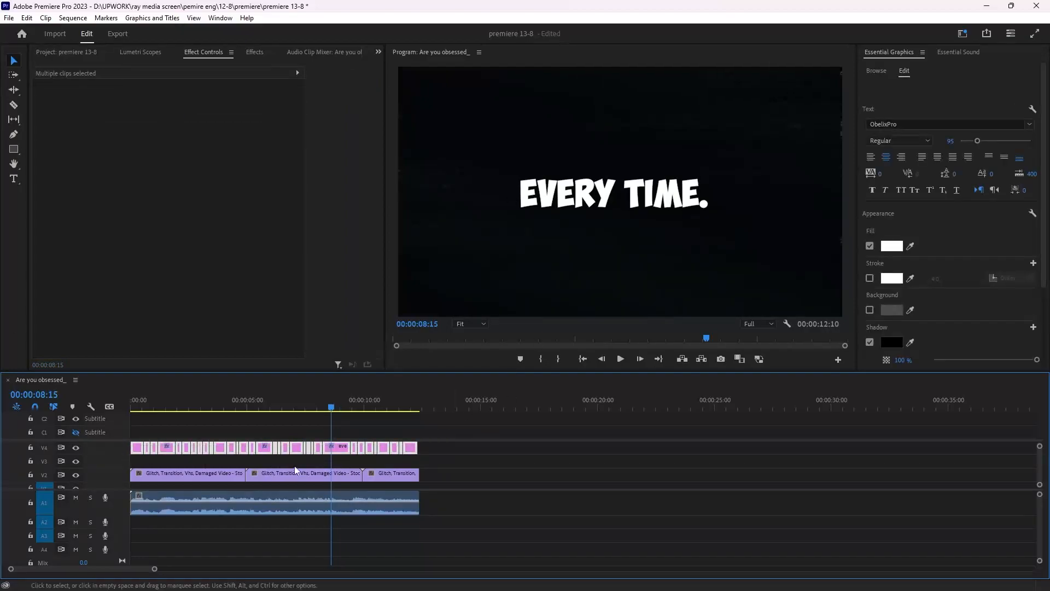
pyautogui.rightClick(345, 449)
pyautogui.click(416, 332)
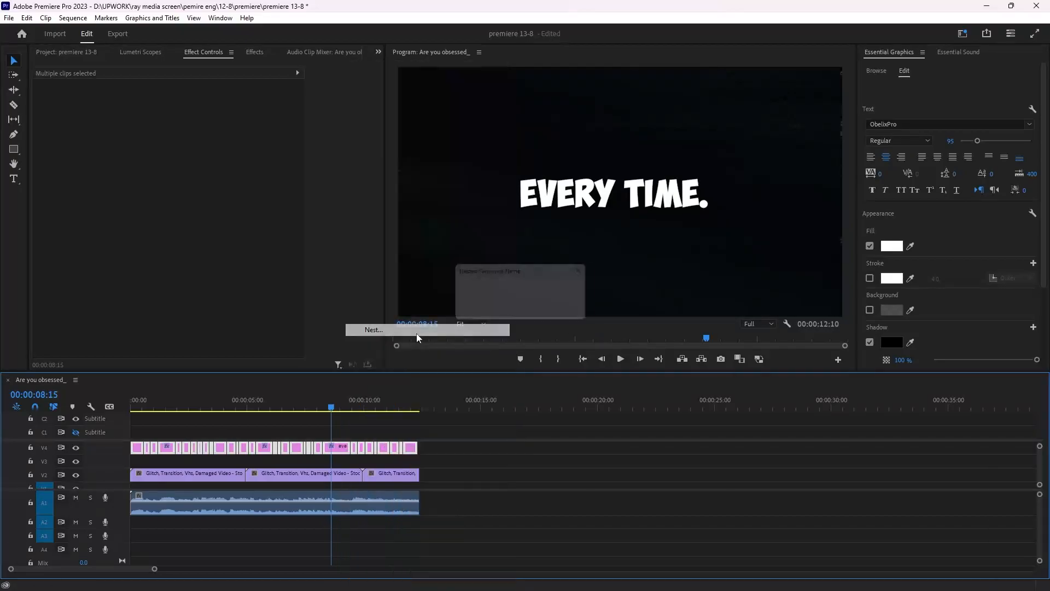
pyautogui.press('Return')
pyautogui.click(325, 453)
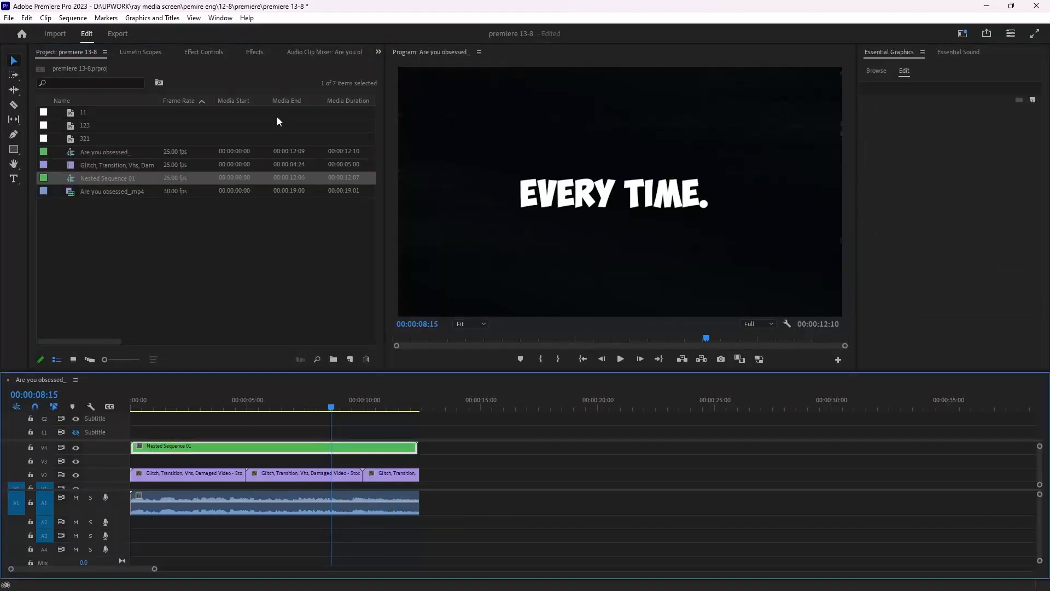
# - Set the nested caption sequence's Opacity blend mode to Exclusion
pyautogui.click(204, 52)
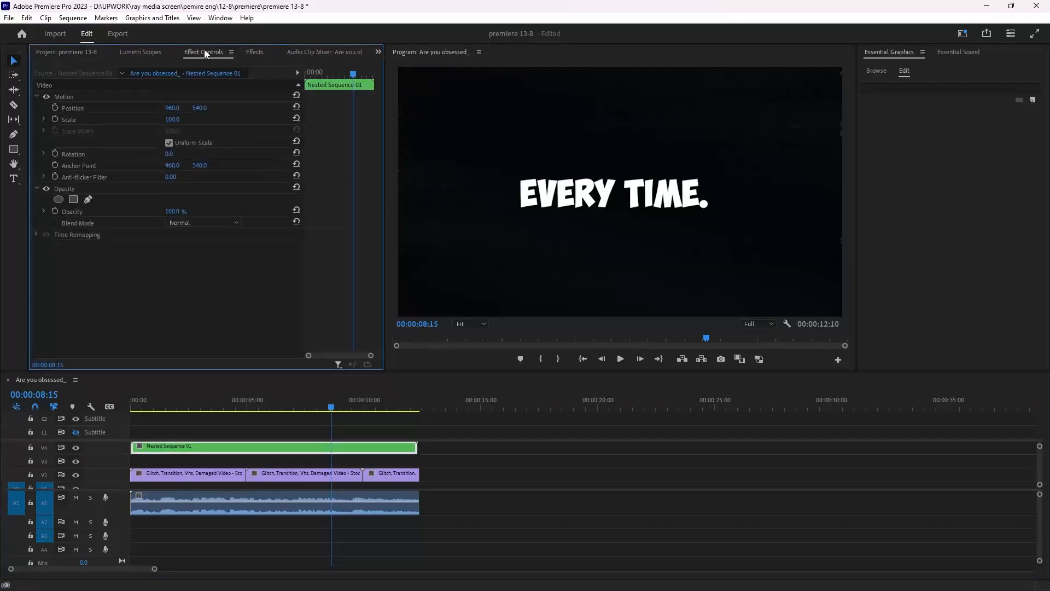
pyautogui.click(208, 224)
pyautogui.click(201, 245)
pyautogui.scroll(-1, 196, 224)
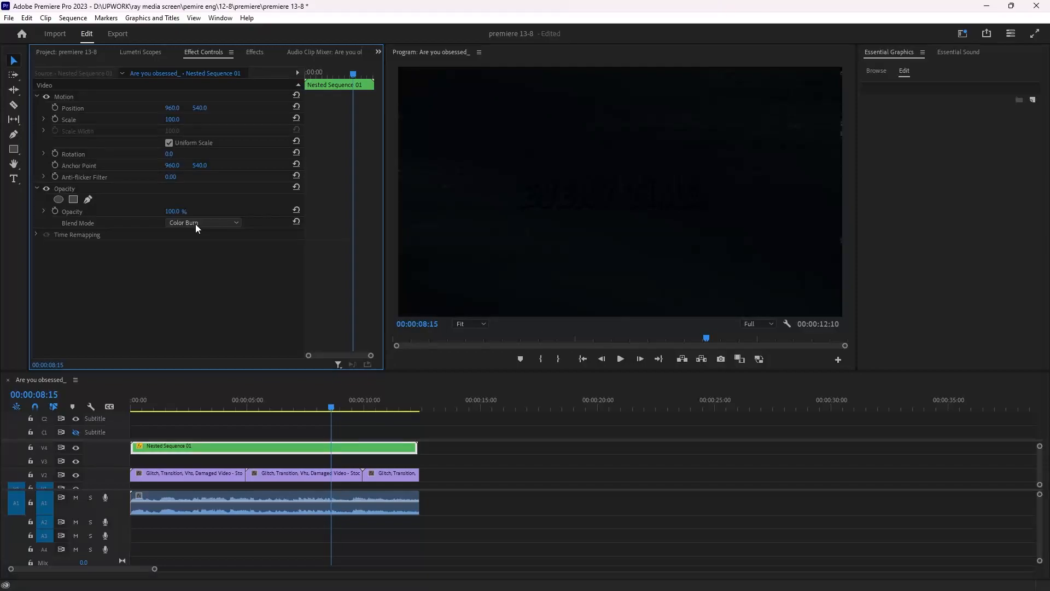
pyautogui.scroll(-6, 196, 224)
pyautogui.scroll(-1, 197, 225)
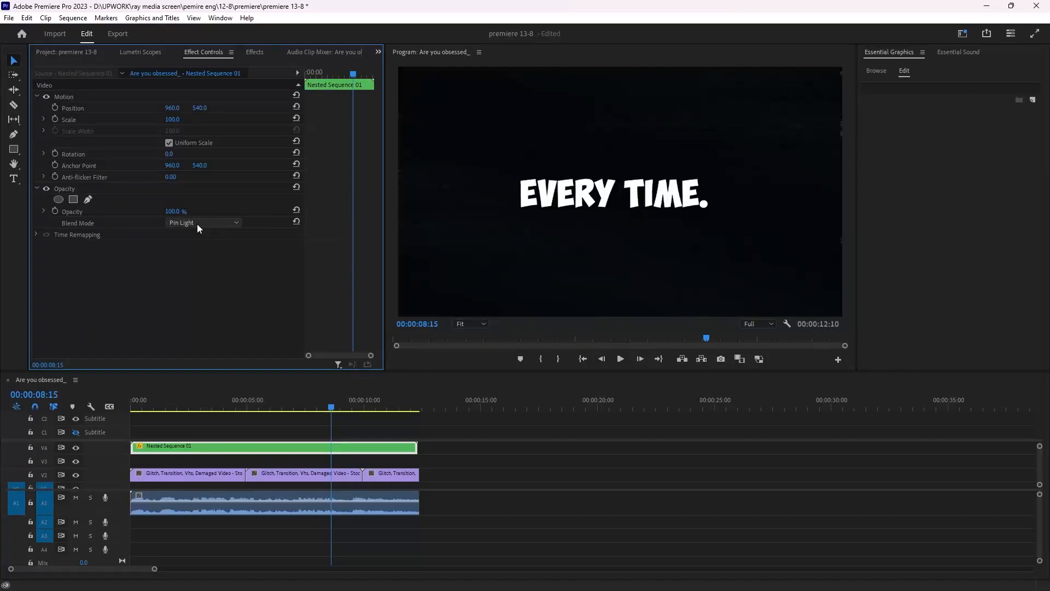
pyautogui.scroll(-8, 197, 225)
pyautogui.scroll(6, 197, 224)
# - Move the nested caption sequence down to track V3, directly above the glitch overlay clips
pyautogui.moveTo(293, 409); pyautogui.dragTo(126, 436)
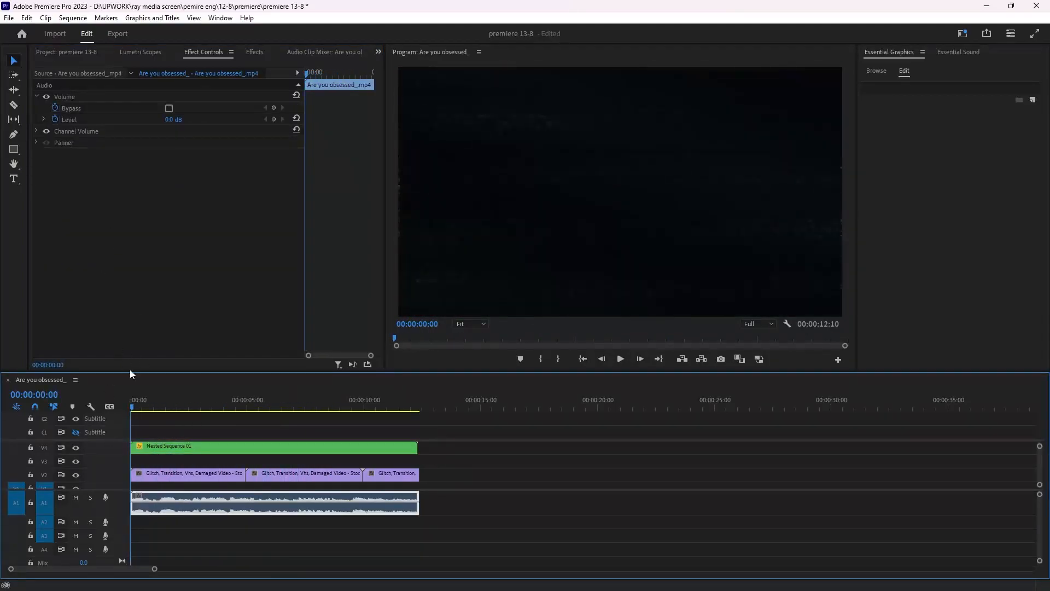
pyautogui.click(156, 449)
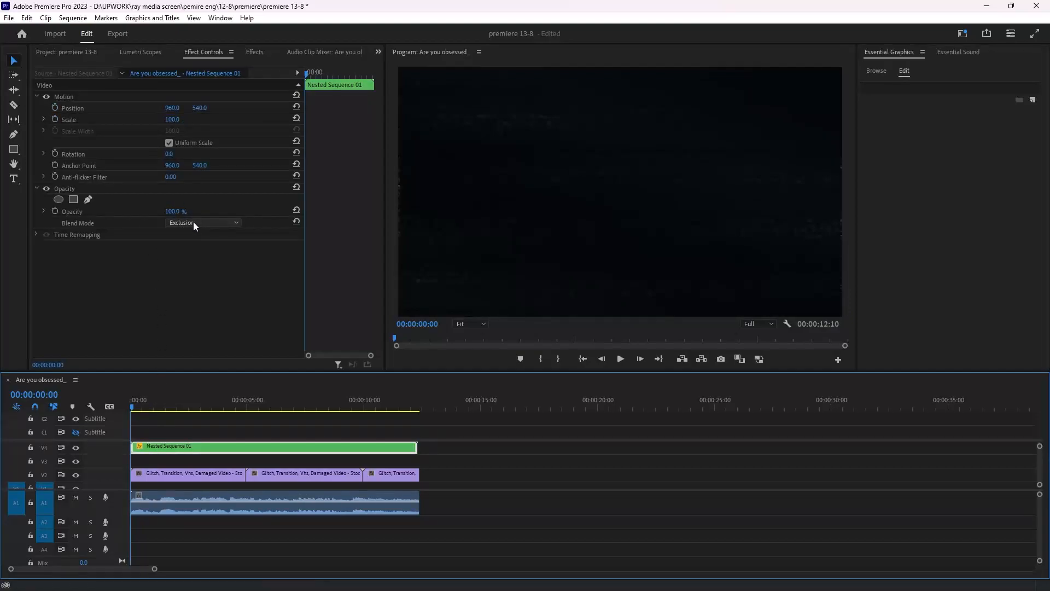
pyautogui.moveTo(185, 447); pyautogui.dragTo(172, 464)
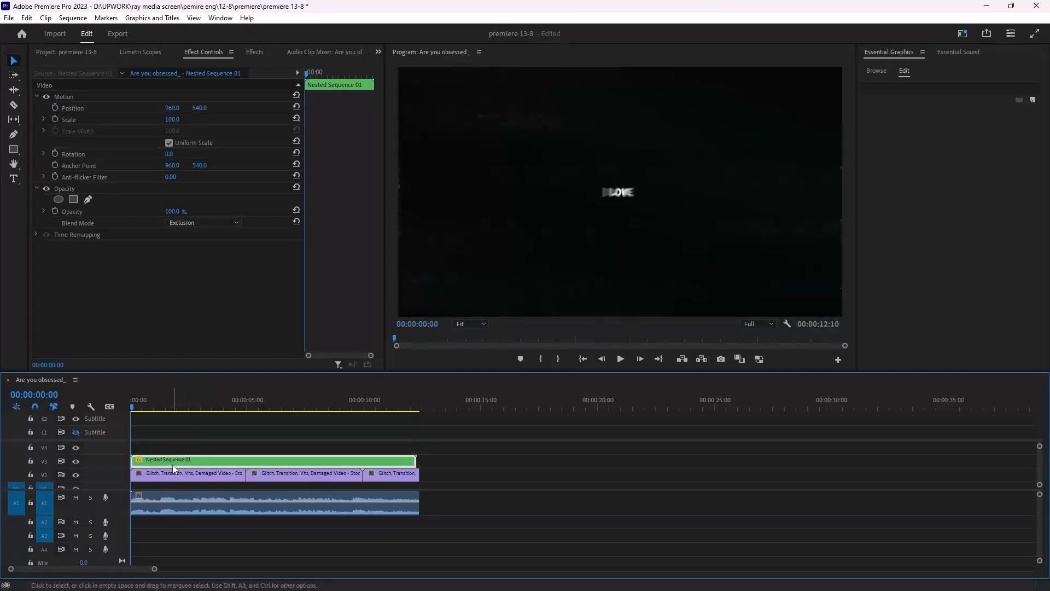
# - Play back the sequence from the start to preview the blended captions over the glitch overlays
pyautogui.press('space')
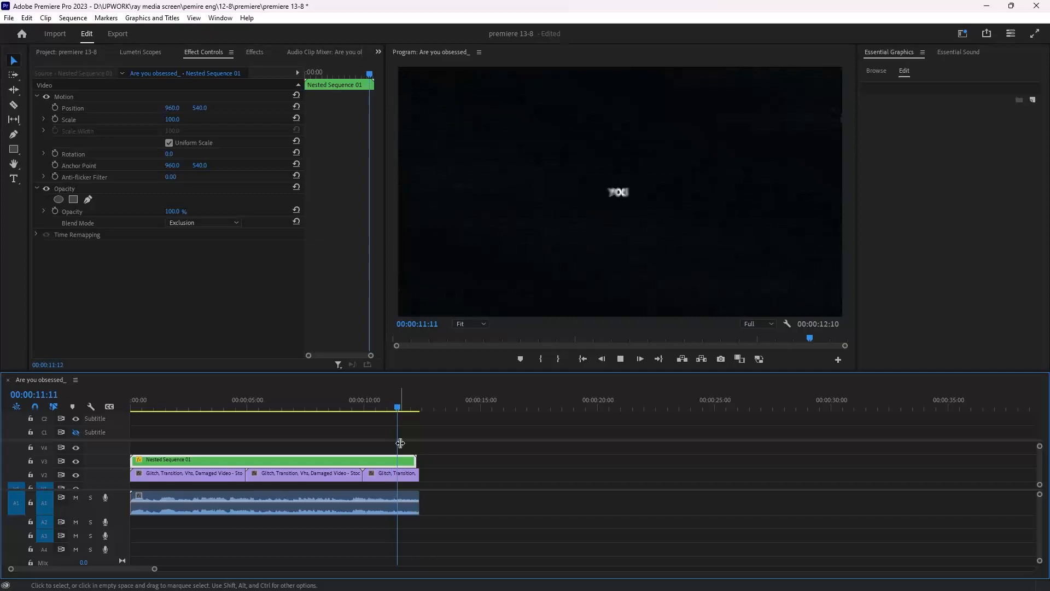
pyautogui.click(416, 411)
pyautogui.moveTo(415, 407); pyautogui.dragTo(121, 500)
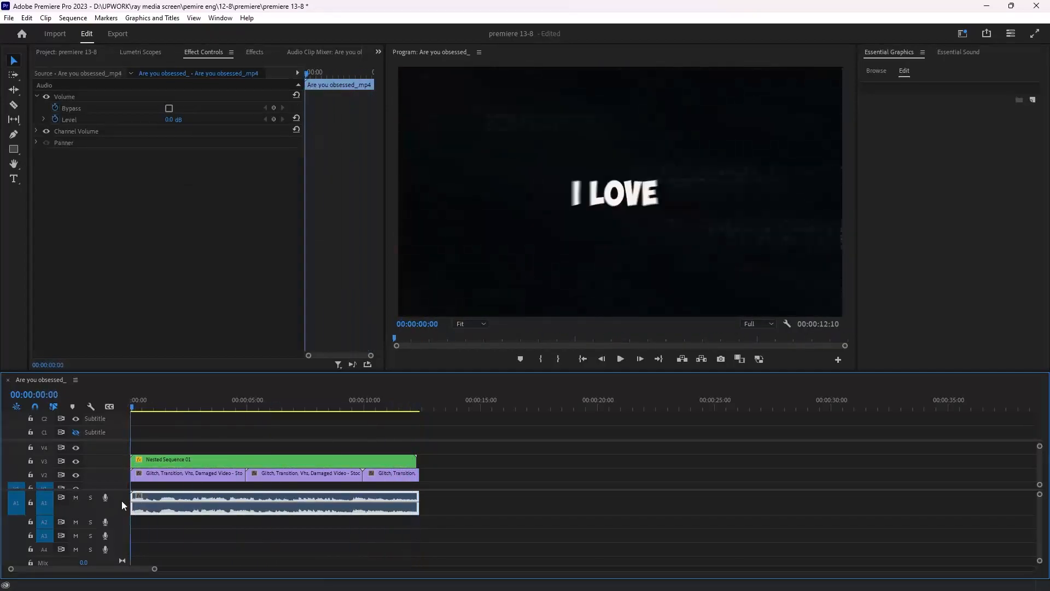
pyautogui.press('space')
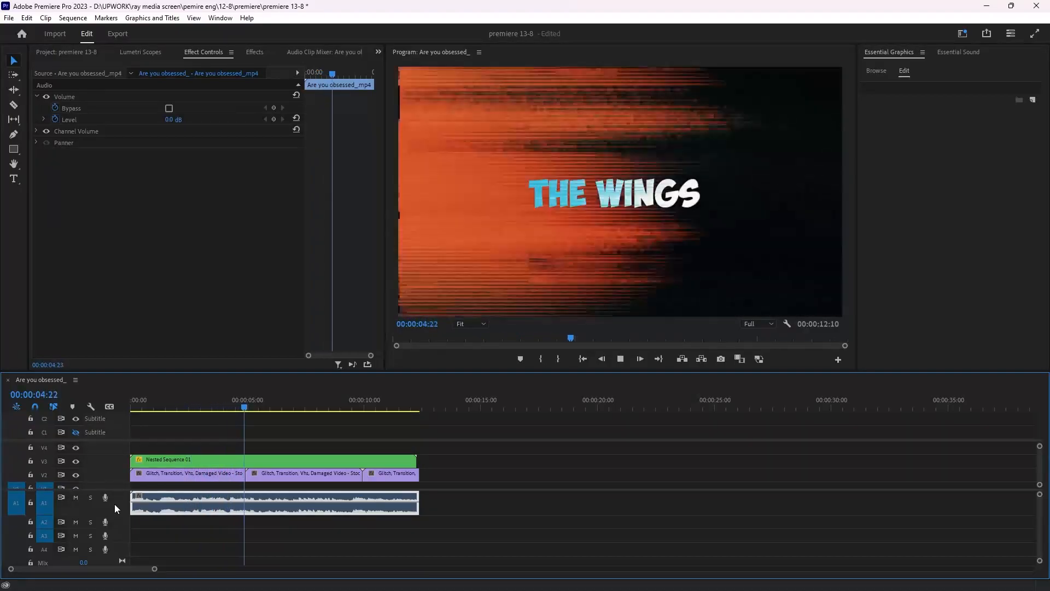
pyautogui.press('space')
pyautogui.press('space')
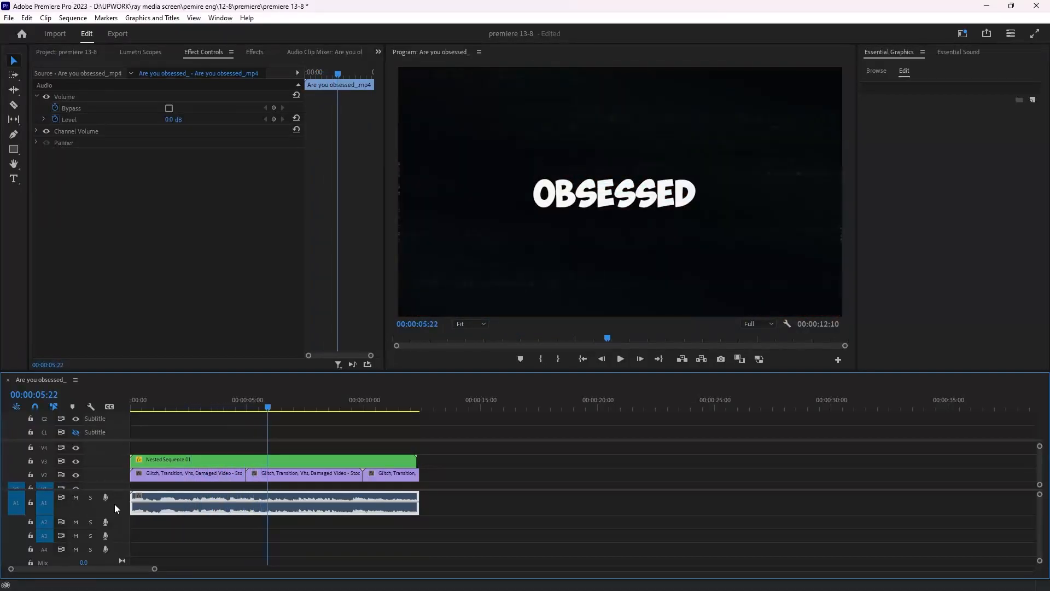
pyautogui.press('space')
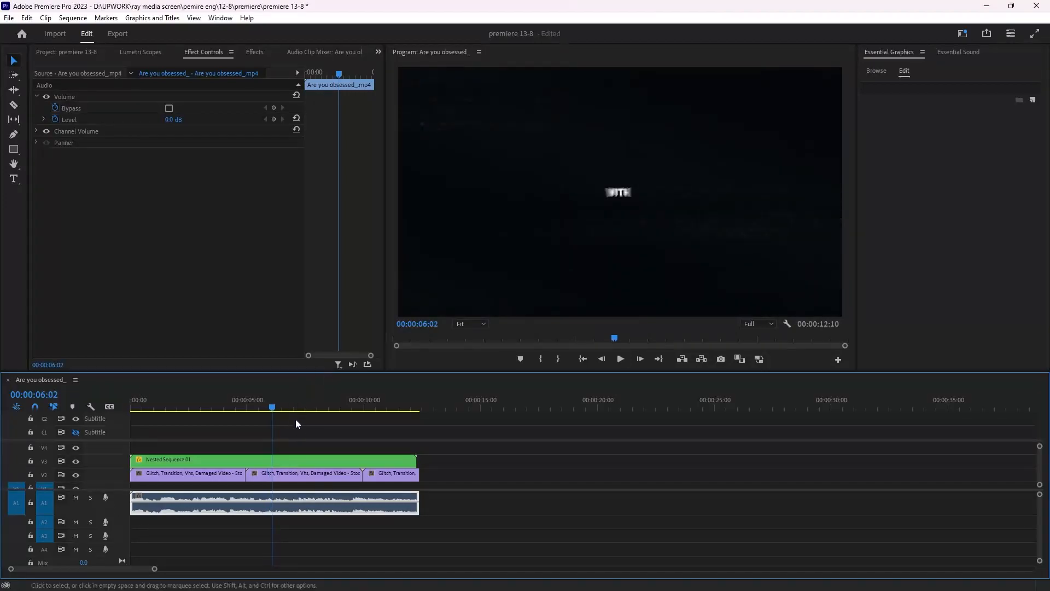
# - Scrub the playhead through the first five seconds to inspect the captions against the glitch effect
pyautogui.moveTo(274, 394); pyautogui.dragTo(239, 424)
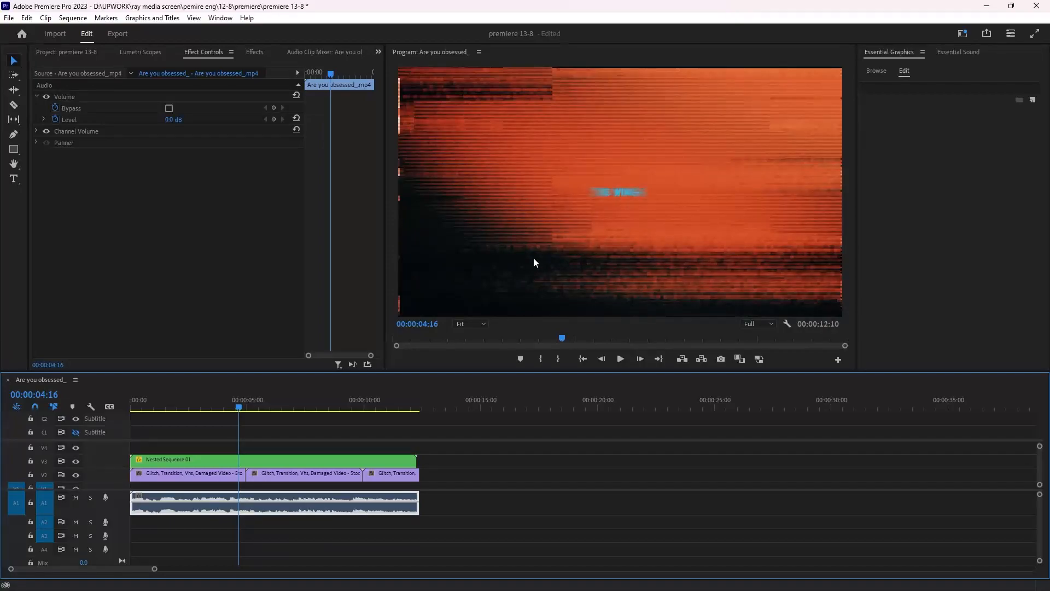
pyautogui.click(212, 409)
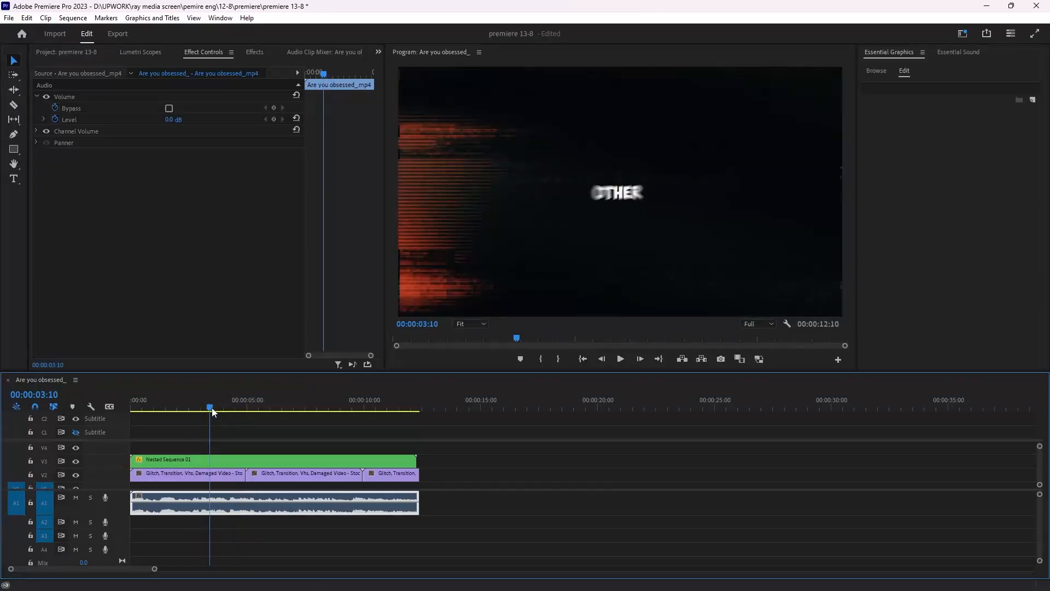
pyautogui.moveTo(212, 411); pyautogui.dragTo(188, 414)
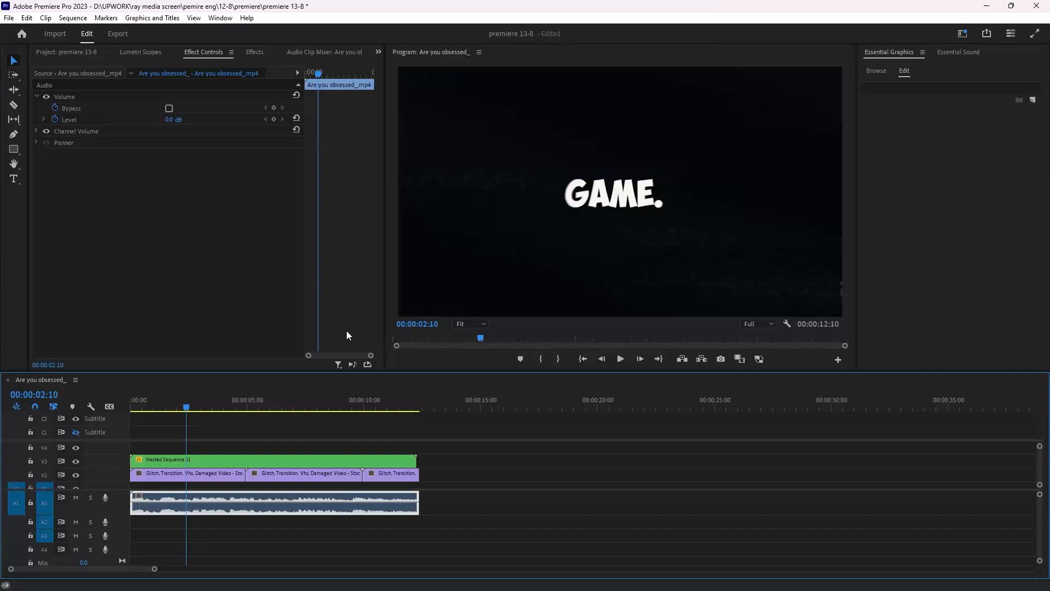
pyautogui.click(180, 410)
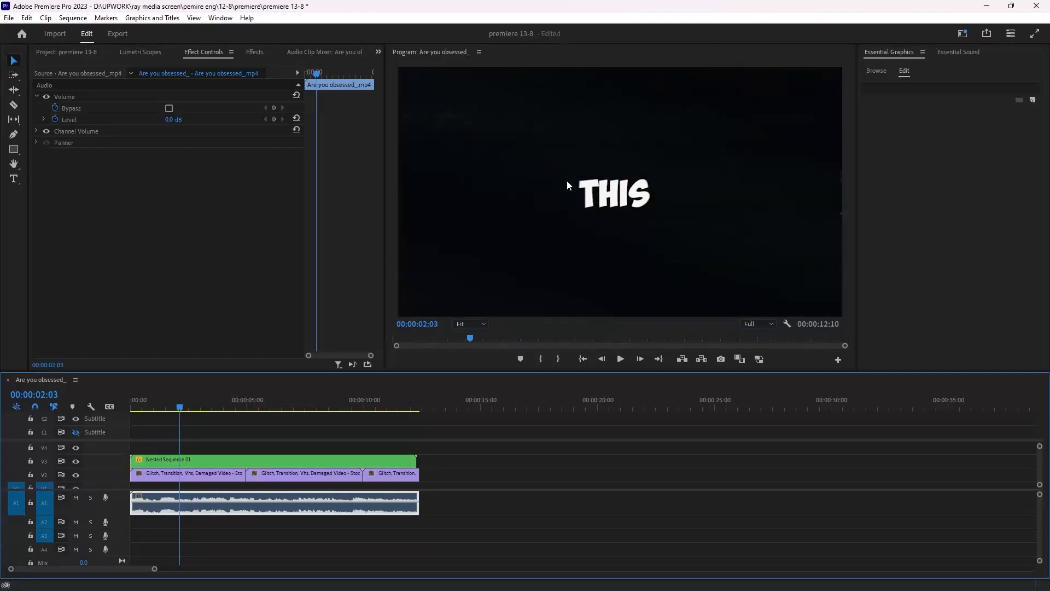